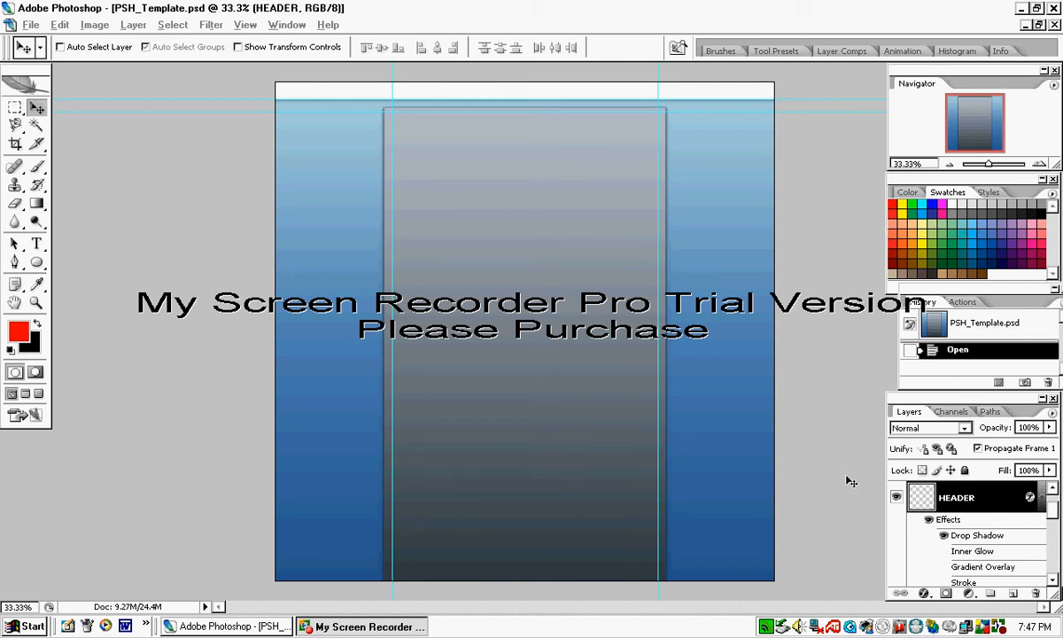
Change the BACKGROUND layer's Gradient Overlay to the red-to-black Foreground to Background preset with an angle of -90°
{"action": "left_click", "coordinate": [1055, 522]}
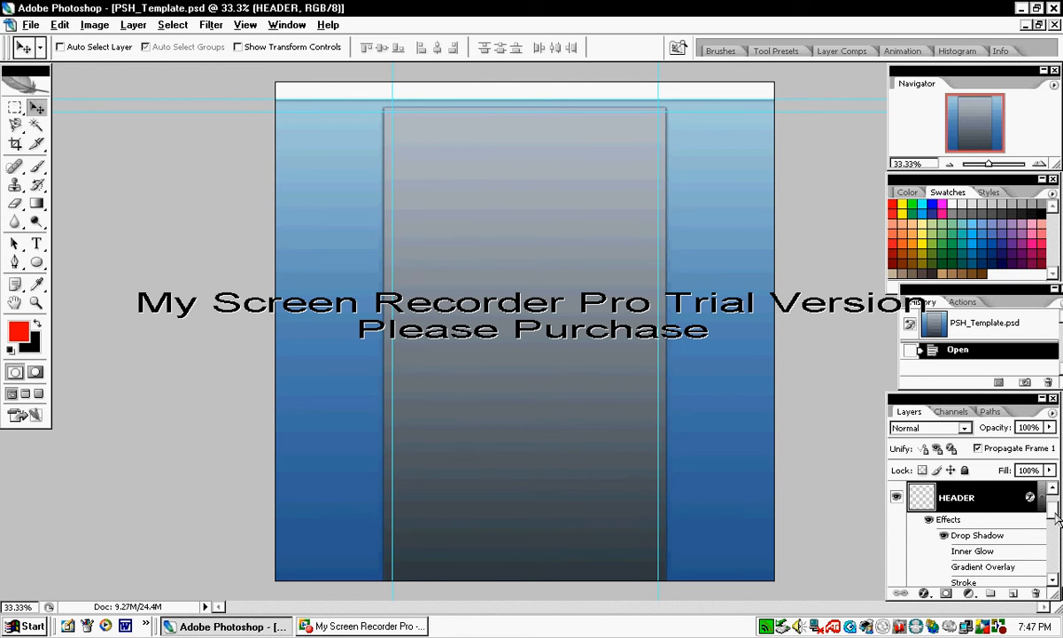
{"action": "left_click_drag", "start_coordinate": [1055, 522], "coordinate": [1056, 574]}
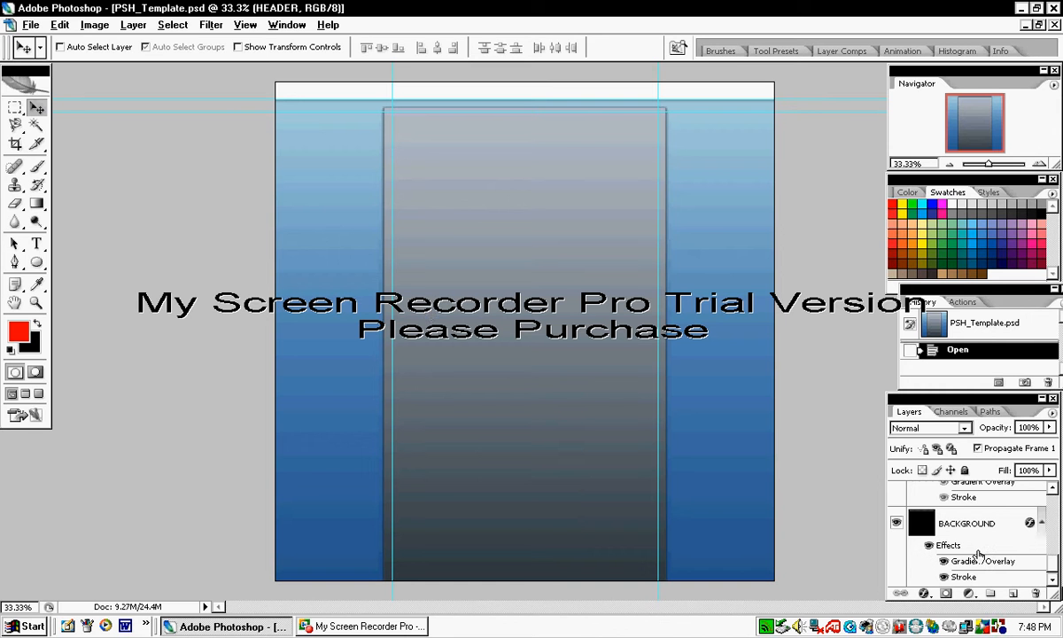
{"action": "scroll", "coordinate": [974, 549], "scroll_direction": "up", "scroll_amount": 2}
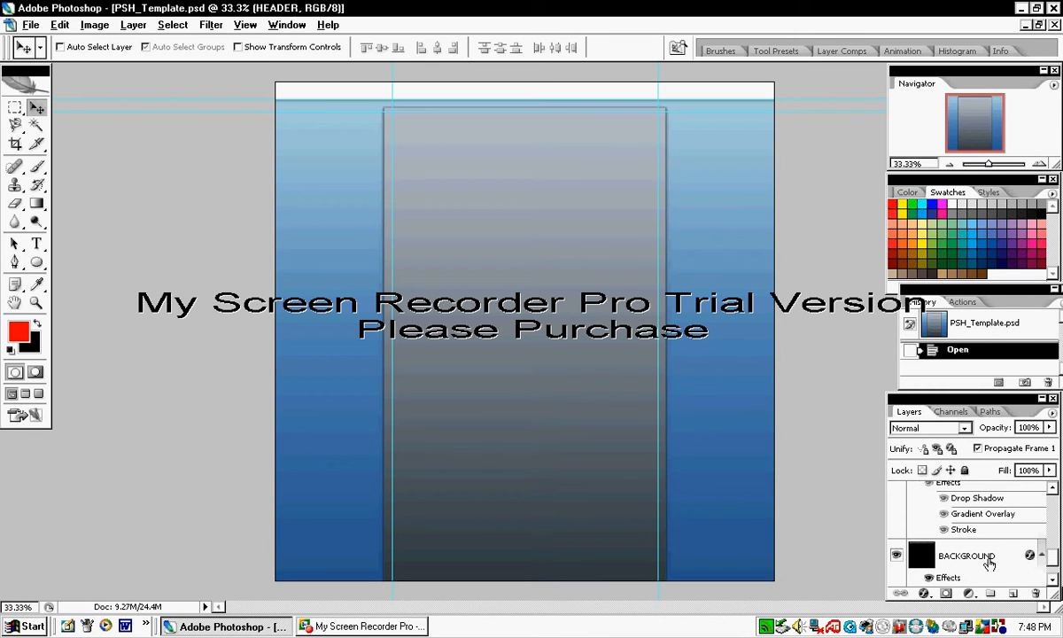
{"action": "scroll", "coordinate": [955, 565], "scroll_direction": "down", "scroll_amount": 2}
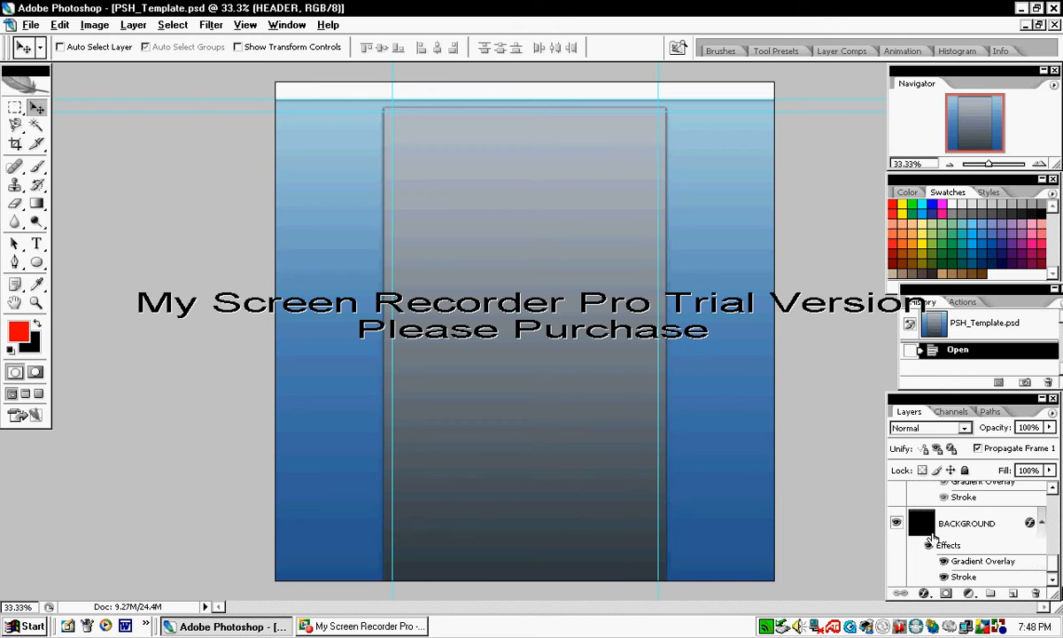
{"action": "scroll", "coordinate": [999, 559], "scroll_direction": "up", "scroll_amount": 1}
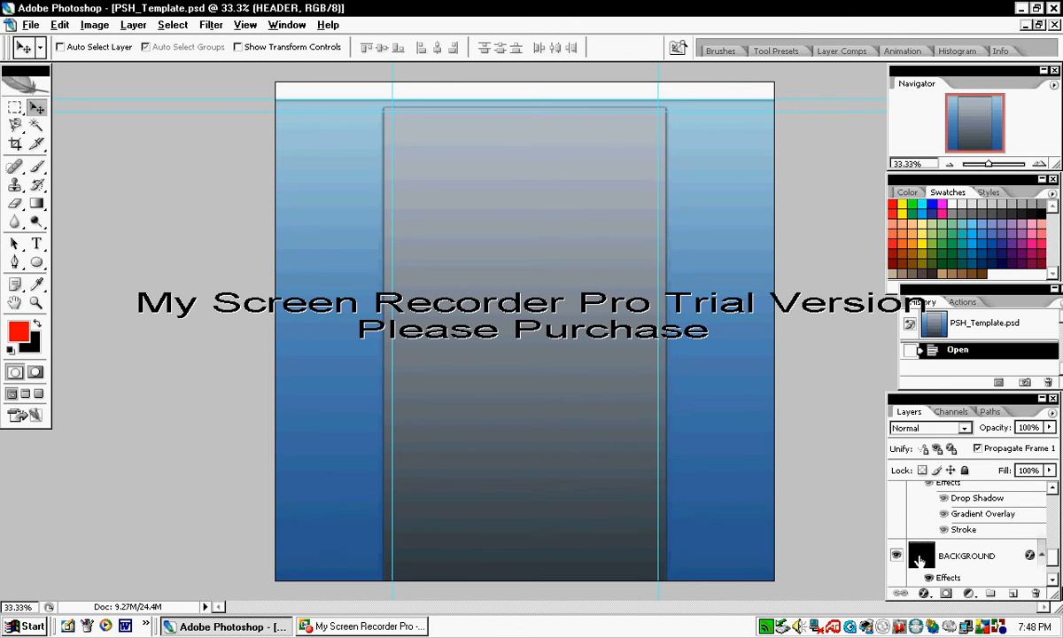
{"action": "left_click", "coordinate": [920, 558]}
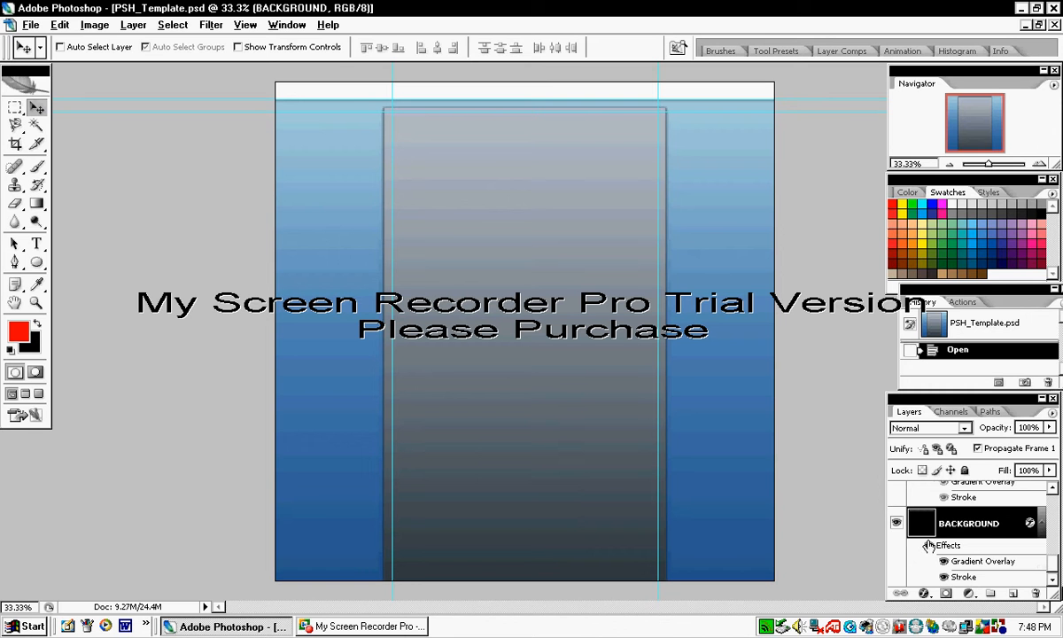
{"action": "left_click", "coordinate": [924, 592]}
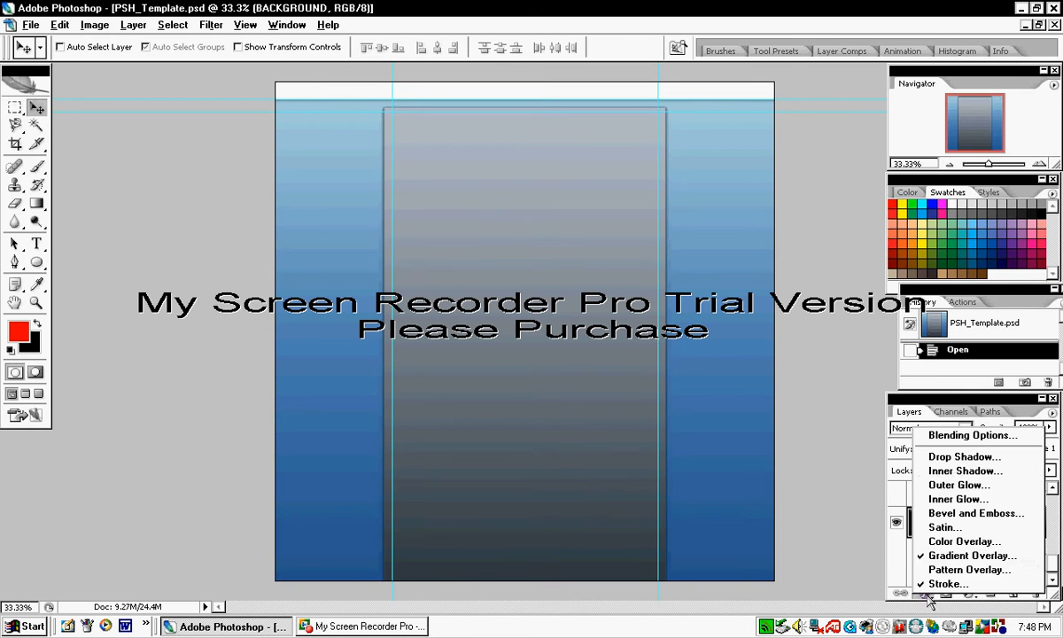
{"action": "left_click", "coordinate": [921, 608]}
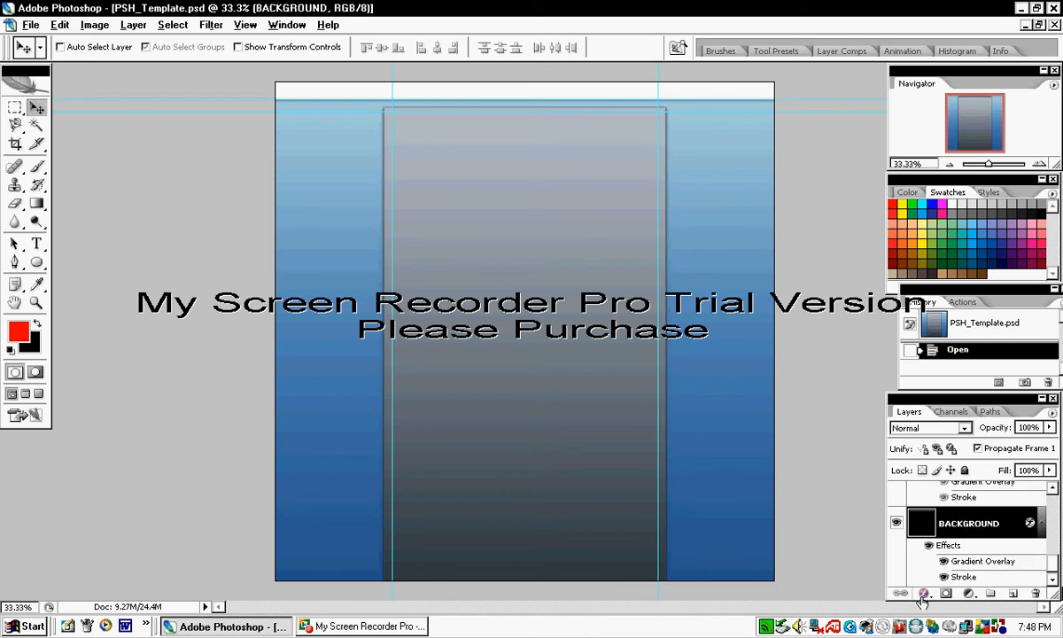
{"action": "left_click", "coordinate": [924, 592]}
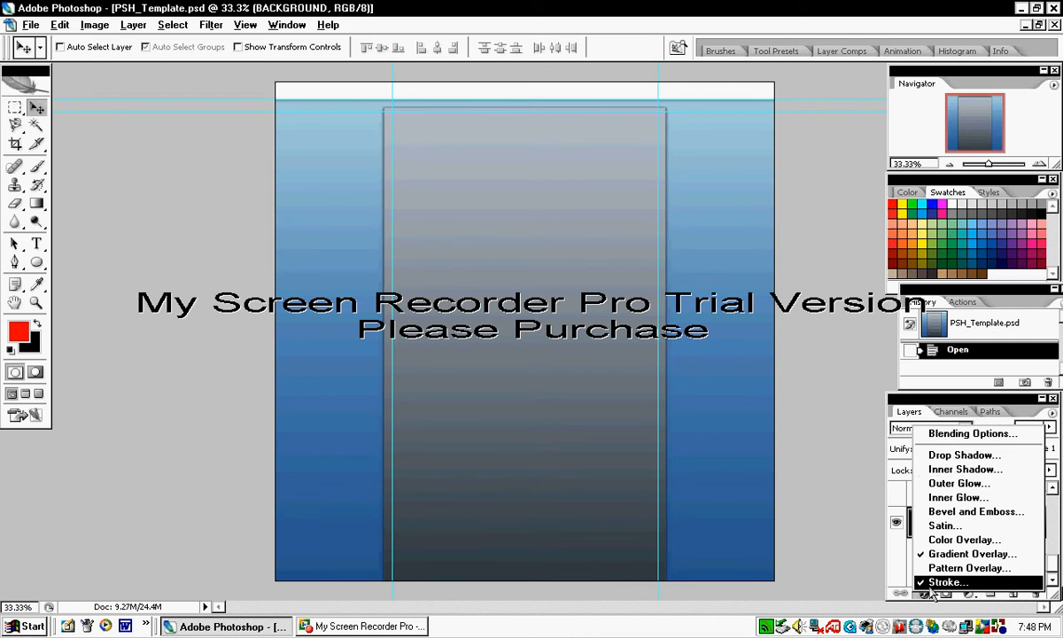
{"action": "left_click", "coordinate": [957, 556]}
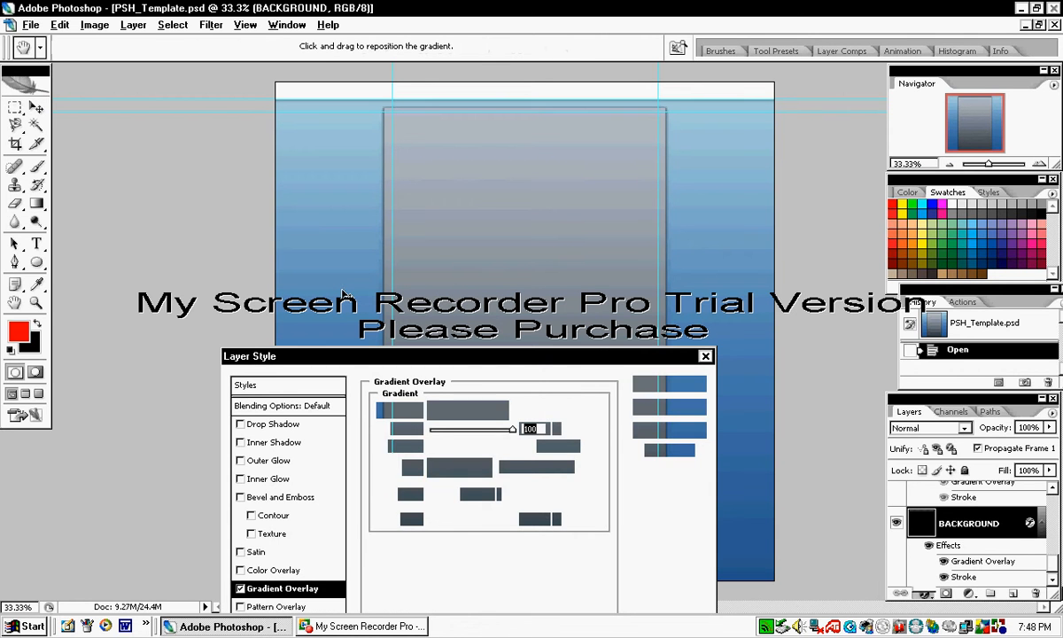
{"action": "left_click", "coordinate": [434, 447]}
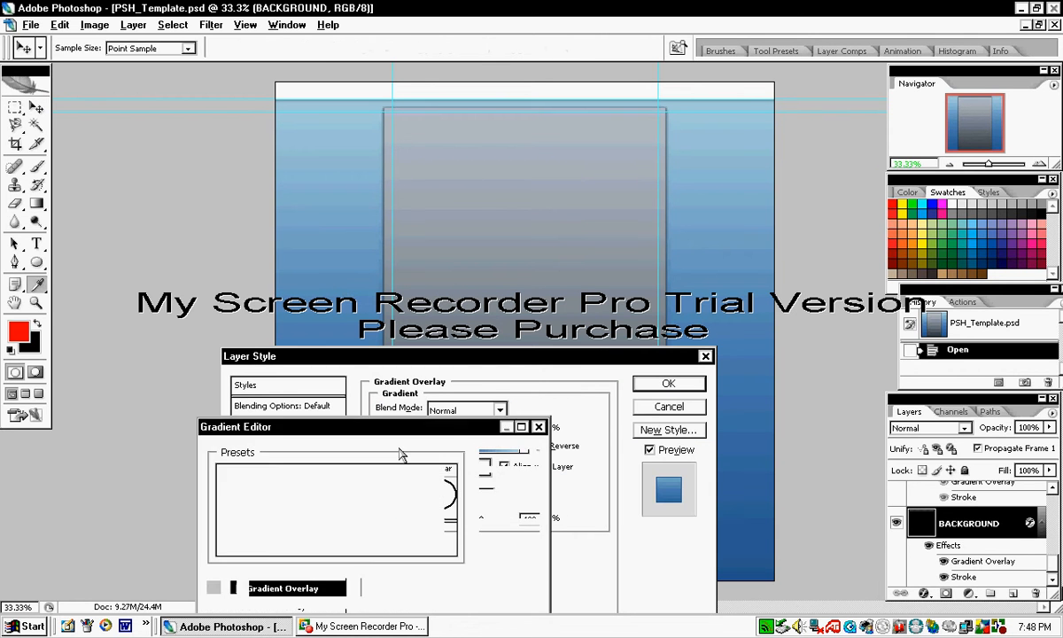
{"action": "left_click", "coordinate": [222, 481]}
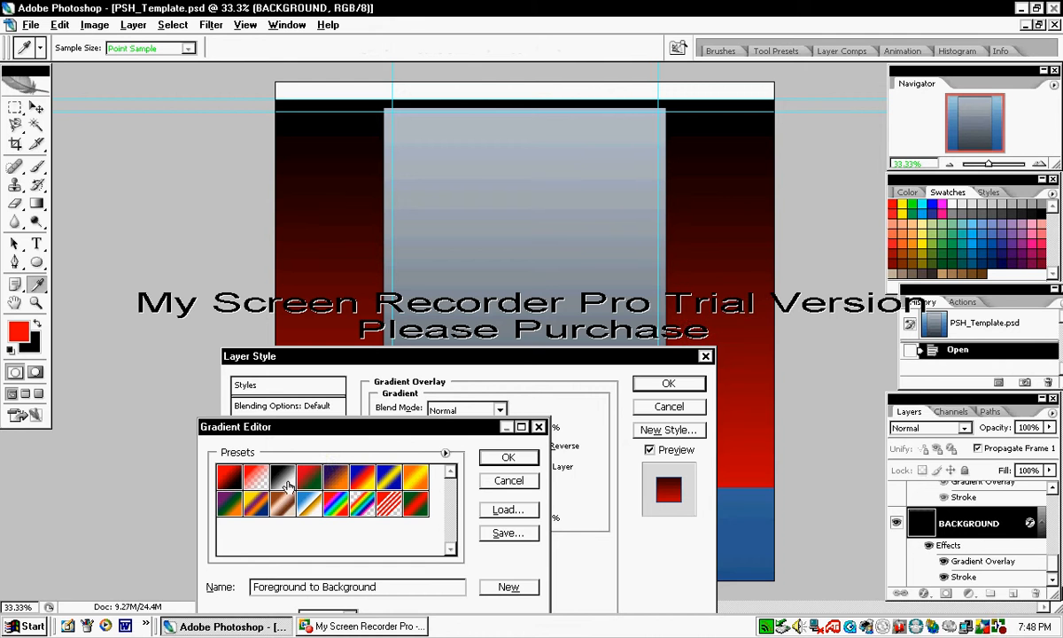
{"action": "left_click", "coordinate": [508, 460]}
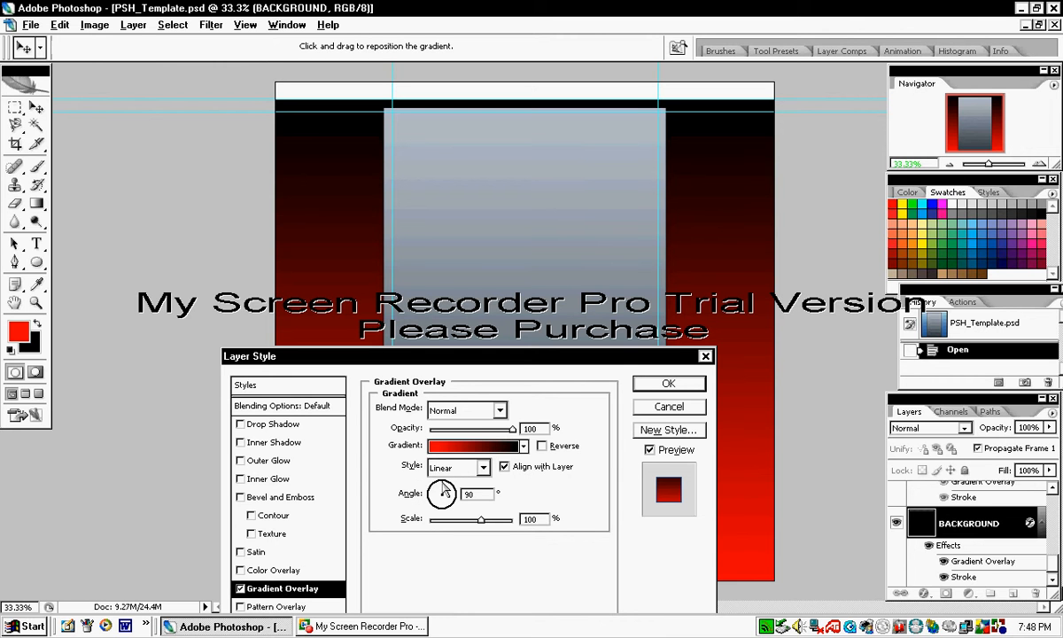
{"action": "left_click_drag", "start_coordinate": [443, 492], "coordinate": [446, 538]}
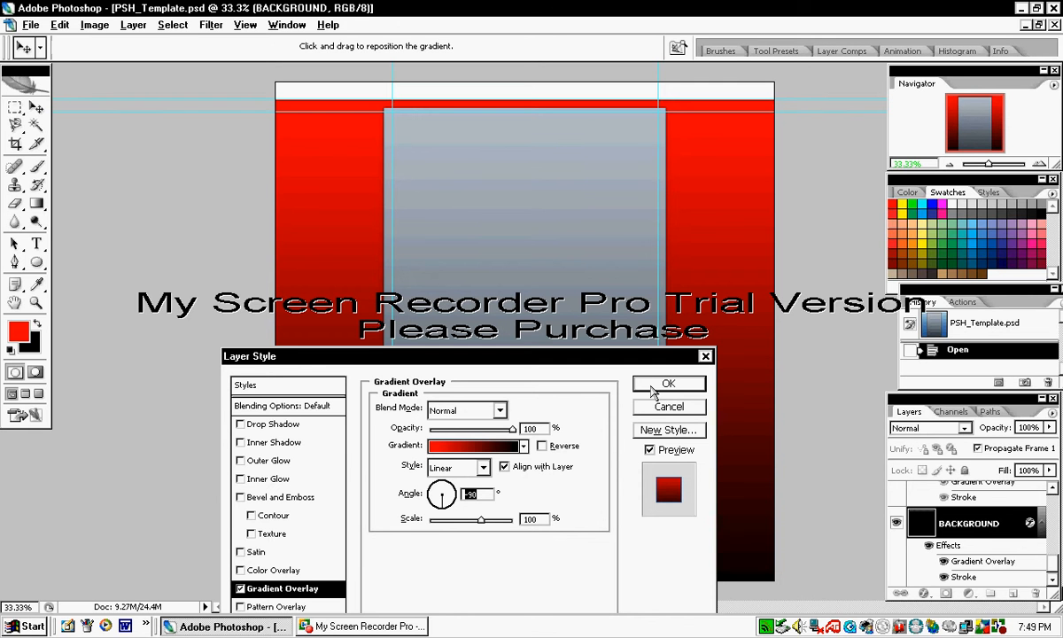
{"action": "left_click", "coordinate": [657, 384]}
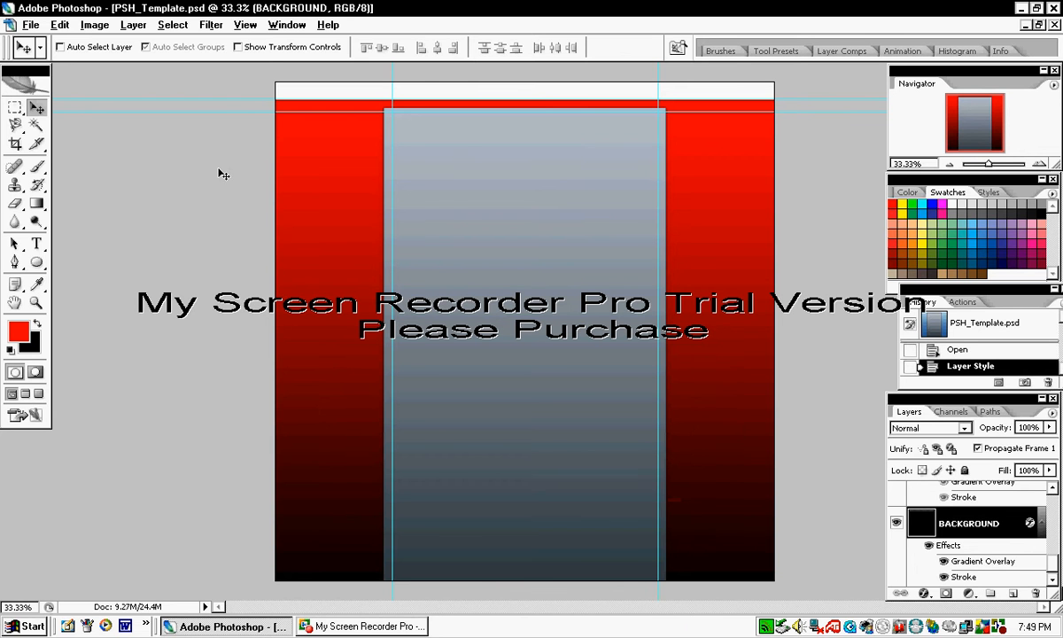
{"action": "left_click_drag", "start_coordinate": [1055, 566], "coordinate": [1056, 550]}
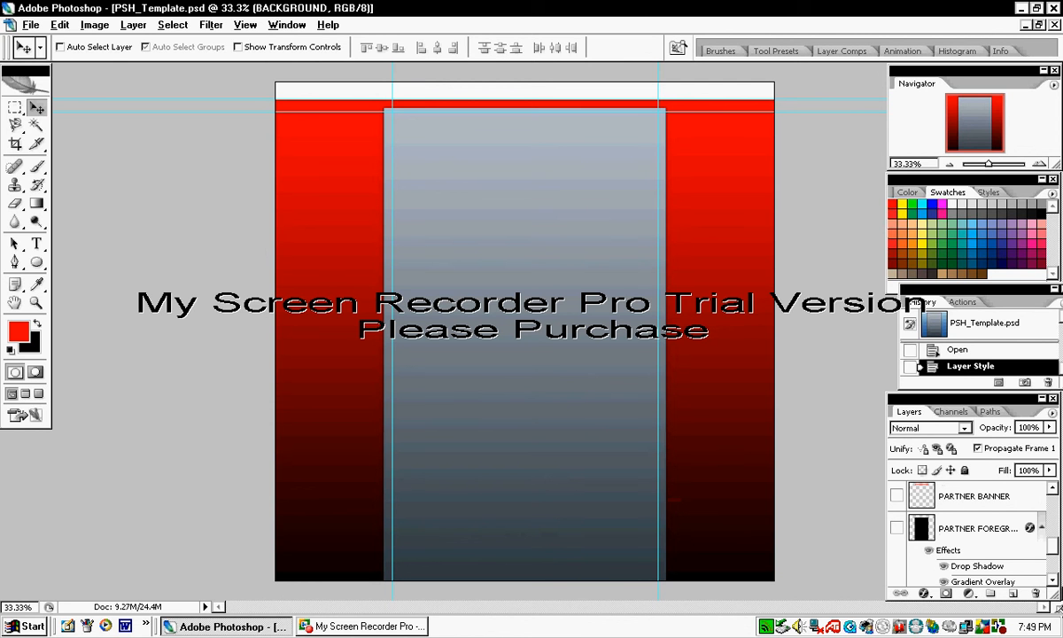
{"action": "scroll", "coordinate": [1055, 551], "scroll_direction": "down", "scroll_amount": 1}
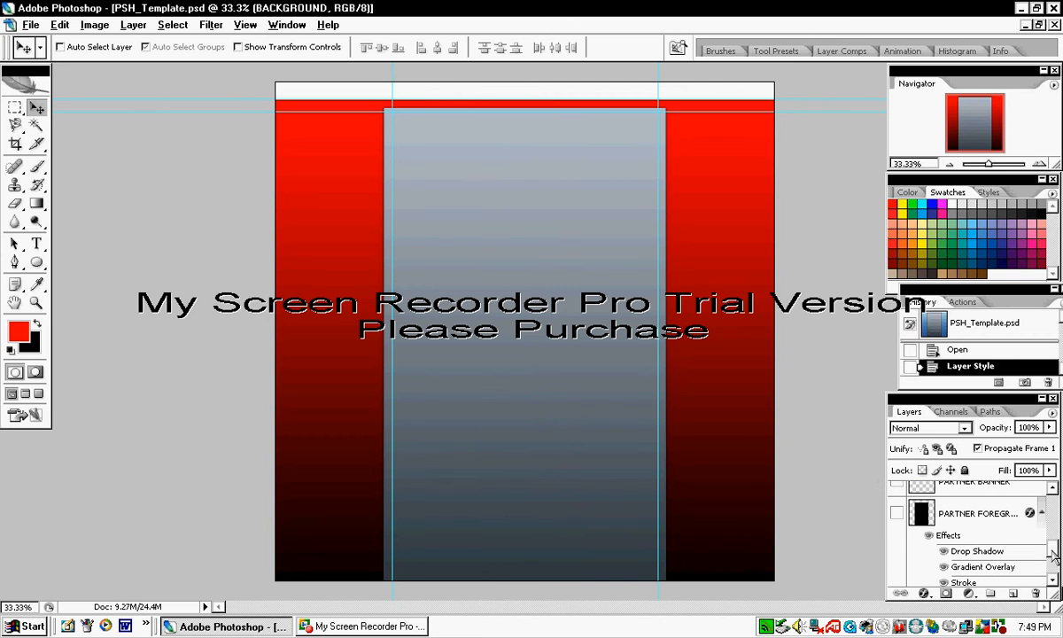
{"action": "left_click", "coordinate": [898, 516]}
{"action": "scroll", "coordinate": [1054, 551], "scroll_direction": "up", "scroll_amount": 3}
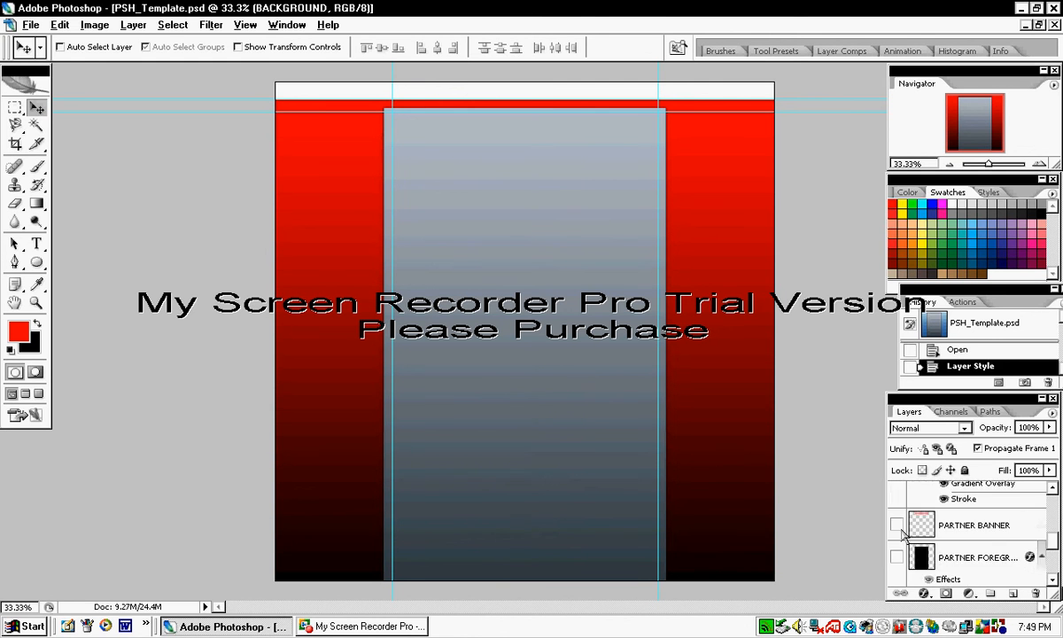
{"action": "left_click", "coordinate": [897, 526]}
{"action": "left_click", "coordinate": [897, 527]}
Change the FOREGROUND layer's Gradient Overlay to the black-to-white preset
{"action": "mouse_move", "coordinate": [1054, 543]}
{"action": "left_mouse_down"}
{"action": "mouse_move", "coordinate": [1056, 532]}
{"action": "mouse_move", "coordinate": [1055, 567]}
{"action": "mouse_move", "coordinate": [1056, 522]}
{"action": "left_mouse_up"}
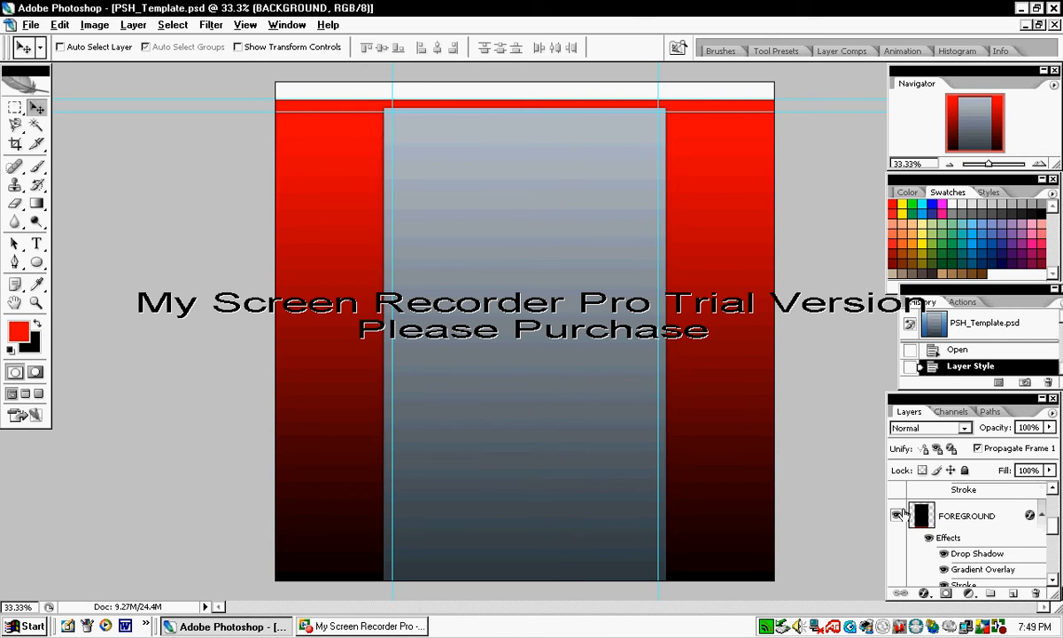
{"action": "left_click", "coordinate": [928, 520]}
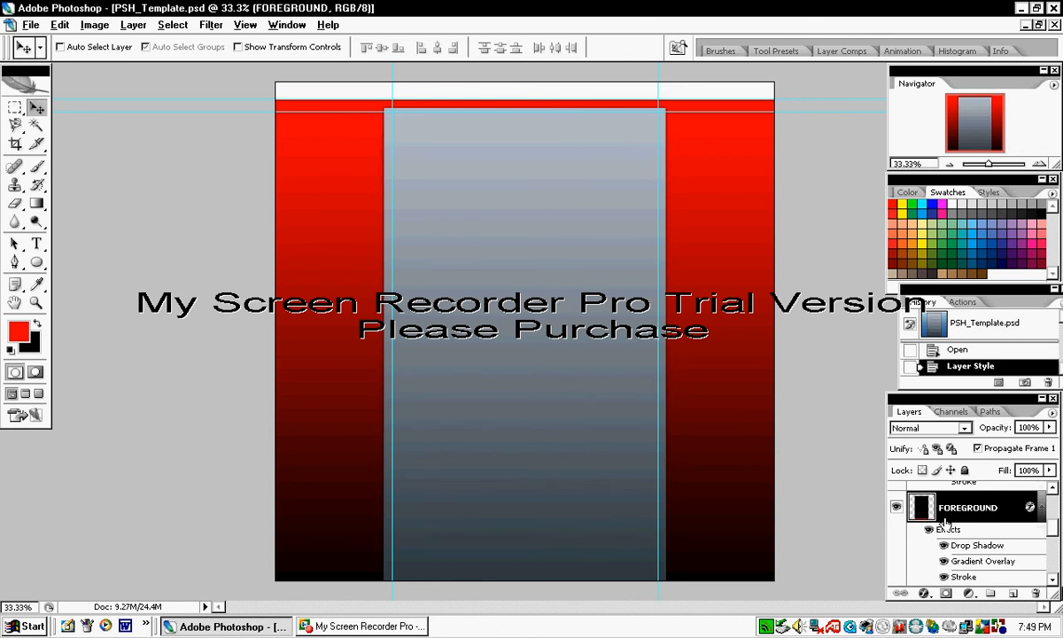
{"action": "left_click", "coordinate": [924, 592]}
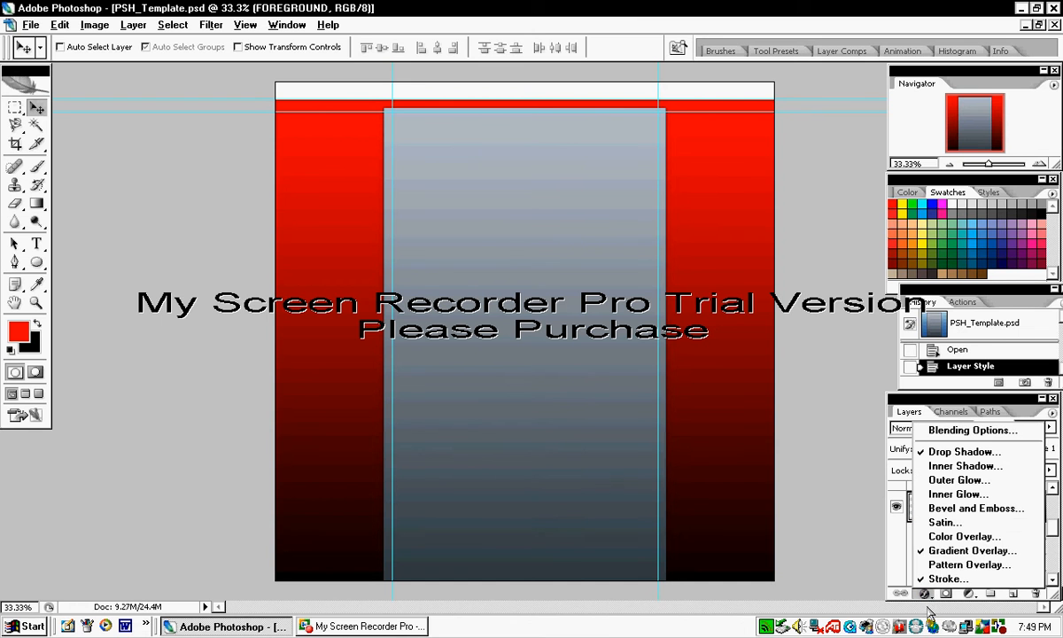
{"action": "left_click", "coordinate": [966, 550]}
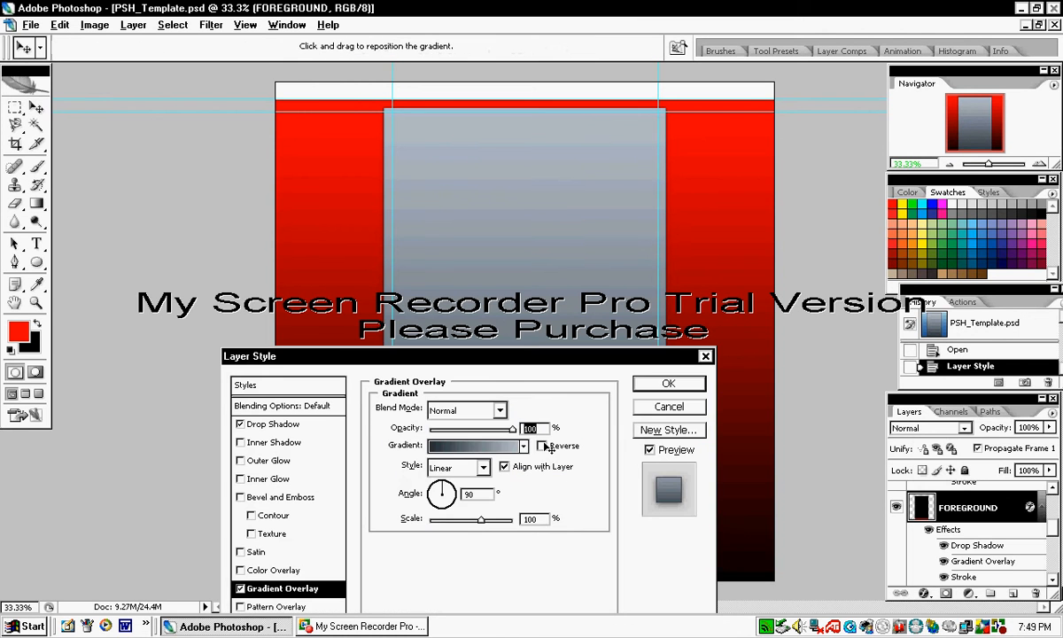
{"action": "left_click", "coordinate": [523, 445]}
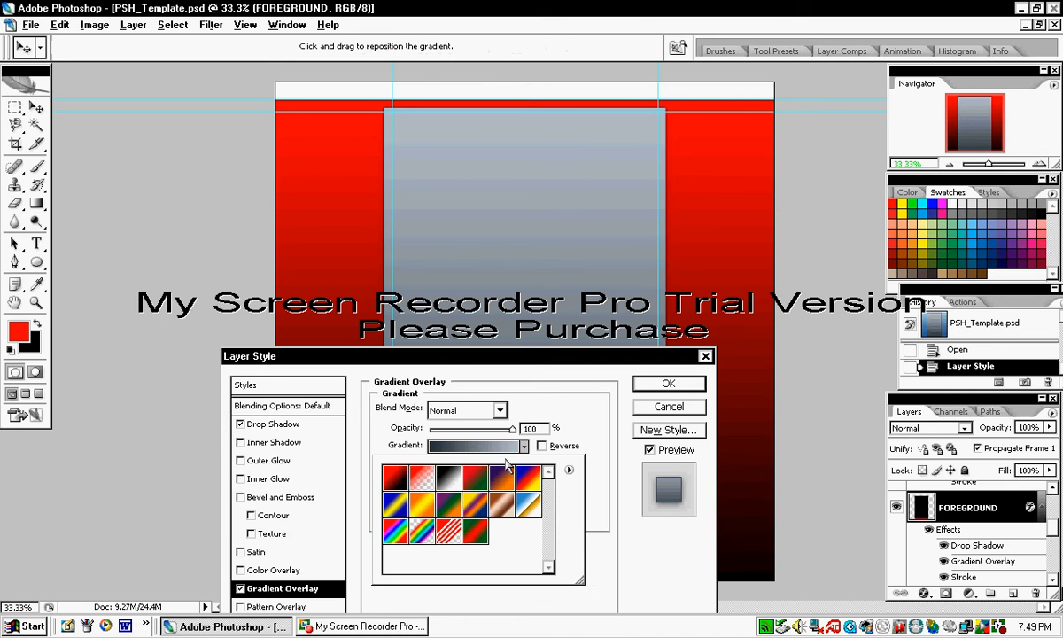
{"action": "left_click", "coordinate": [441, 486]}
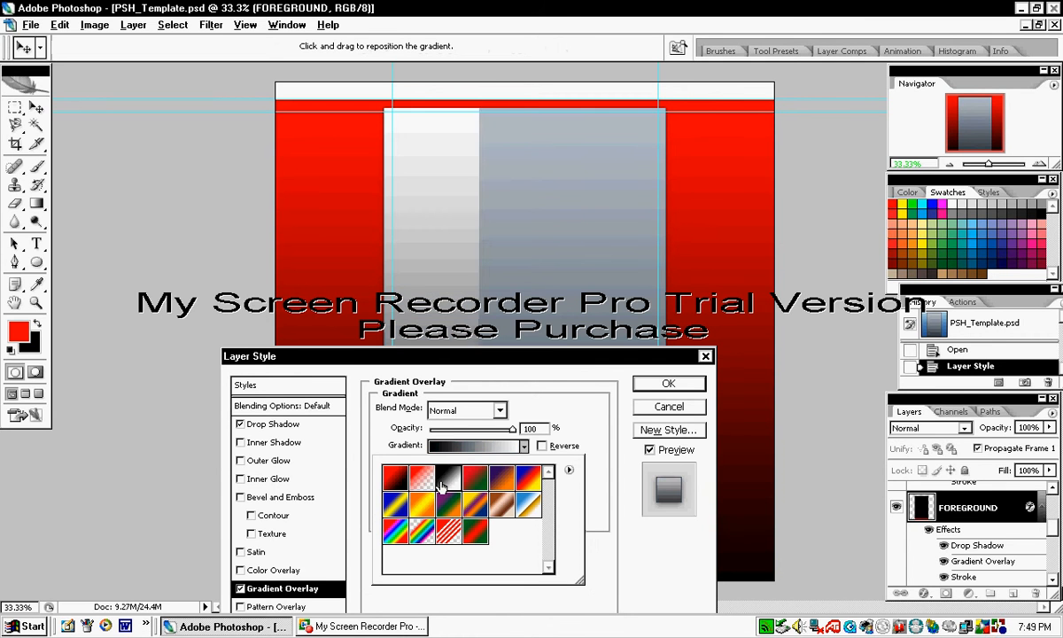
{"action": "left_click", "coordinate": [494, 361]}
{"action": "left_click_drag", "start_coordinate": [266, 355], "coordinate": [31, 297]}
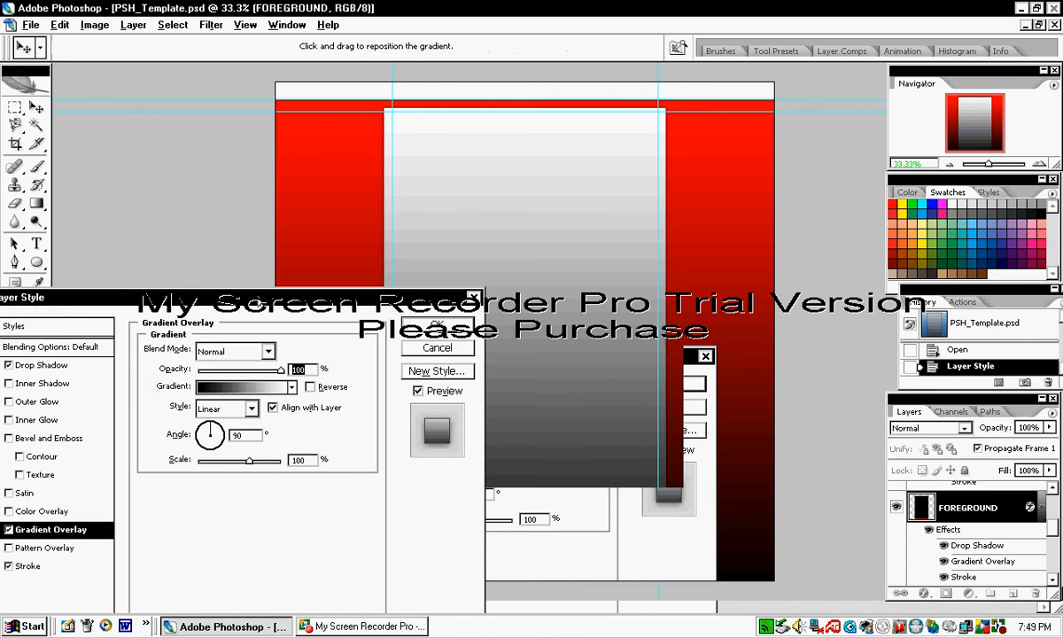
{"action": "left_click_drag", "start_coordinate": [255, 298], "coordinate": [541, 292]}
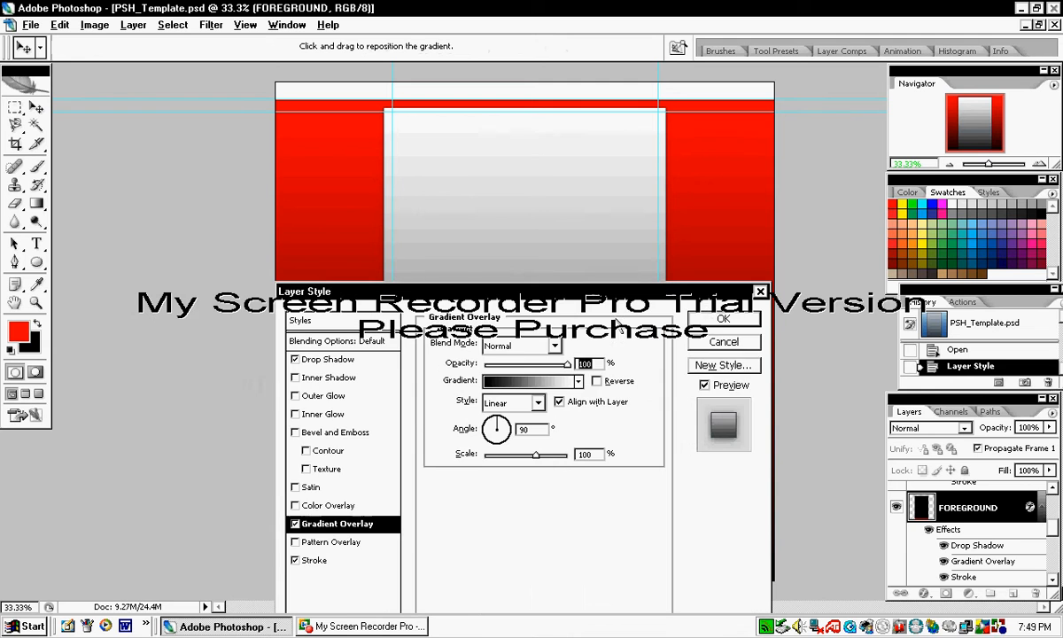
{"action": "left_click", "coordinate": [717, 321]}
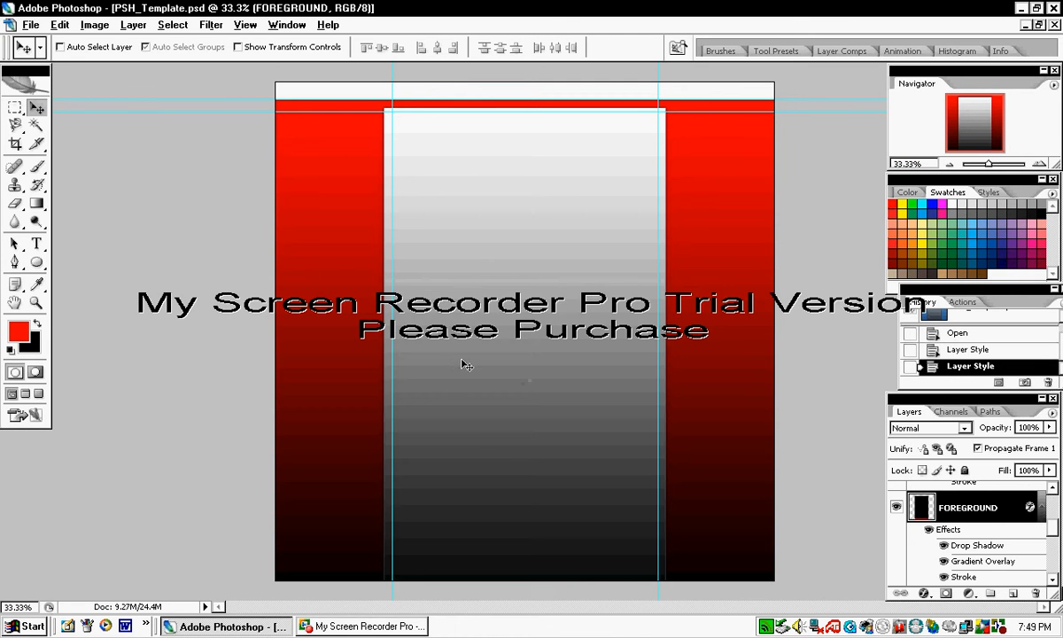
Add the vertical text "photoshopinghelp" on the red background just beside the central panel's left edge using the Vertical Type tool
{"action": "left_click", "coordinate": [37, 244]}
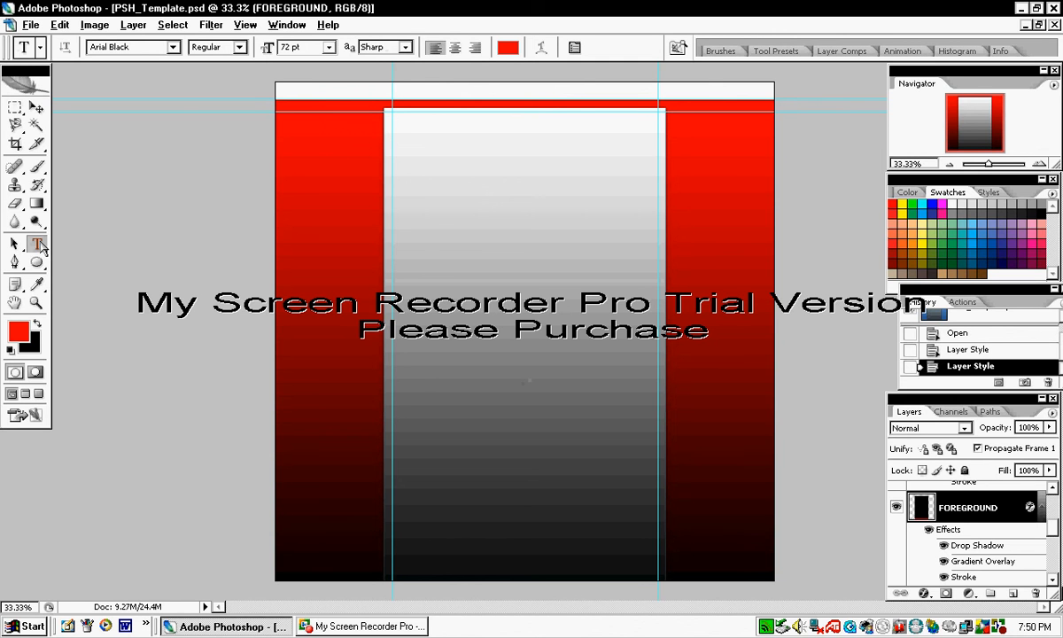
{"action": "left_click", "coordinate": [39, 245]}
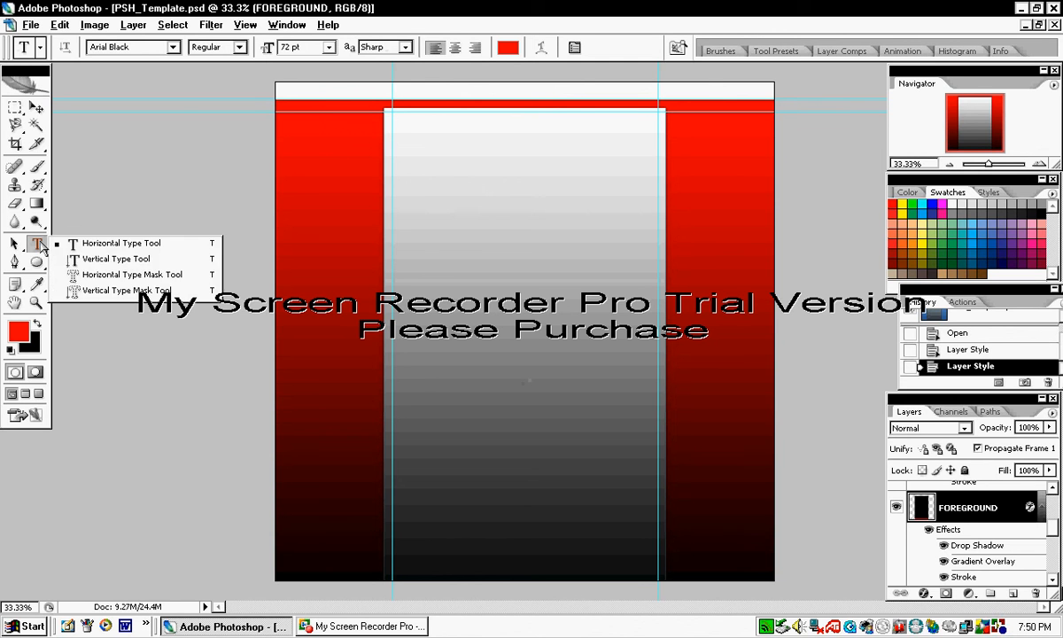
{"action": "left_click", "coordinate": [92, 260]}
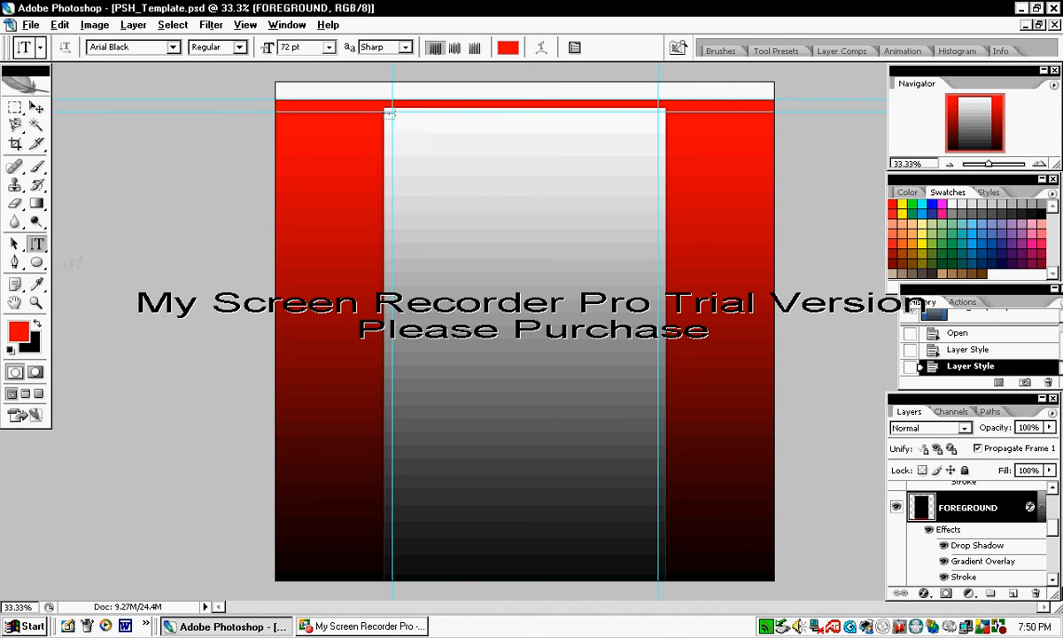
{"action": "left_click", "coordinate": [367, 110]}
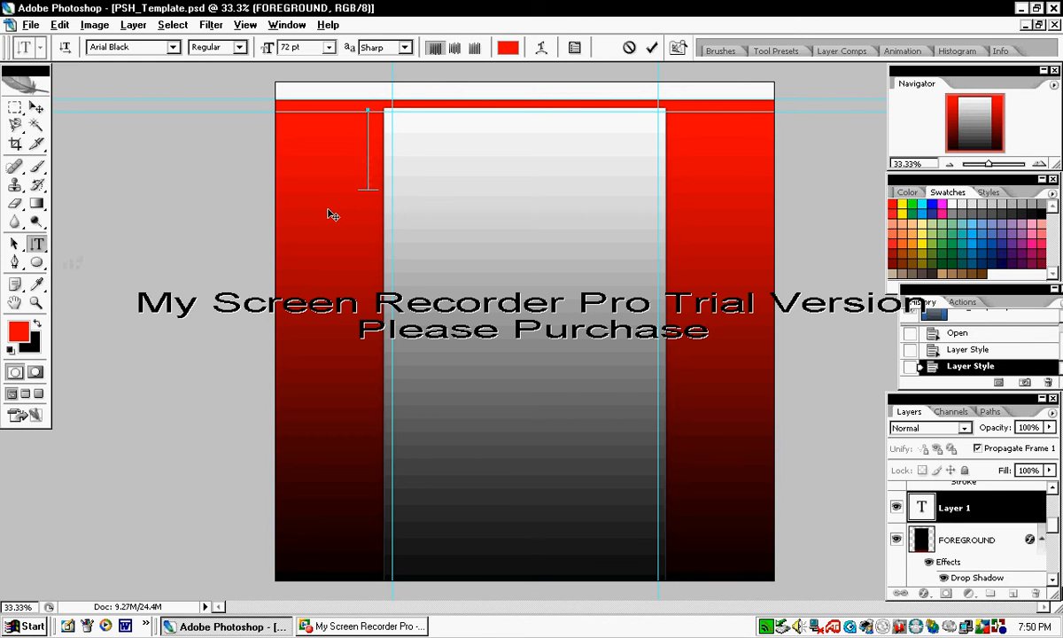
{"action": "type", "text": "oshop He"}
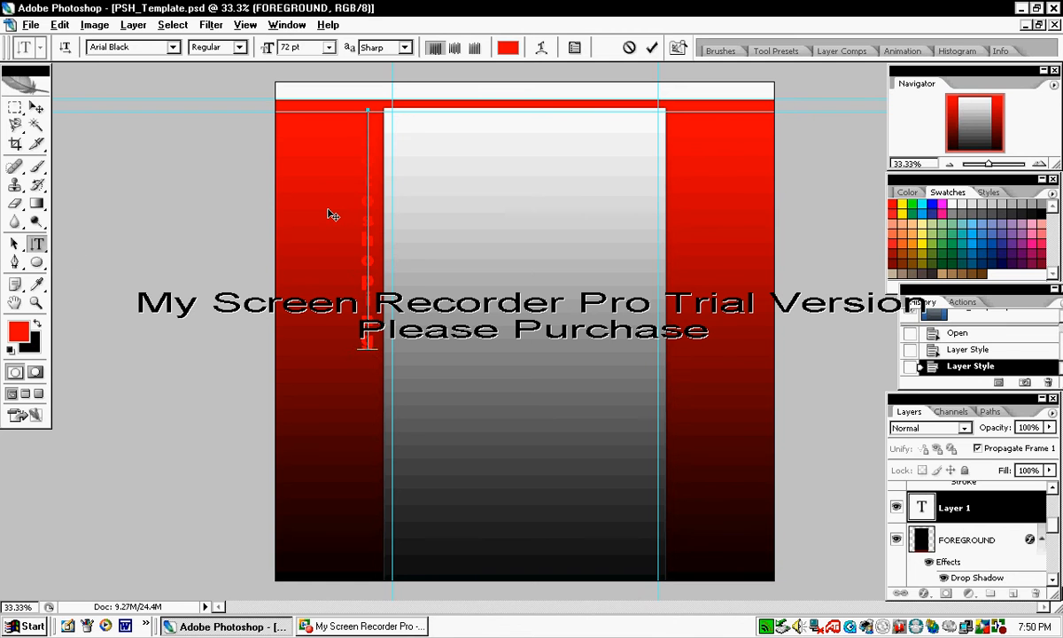
{"action": "type", "text": "lp"}
Recolour the whole vertical text white (ffffff)
{"action": "left_click_drag", "start_coordinate": [366, 114], "coordinate": [367, 427]}
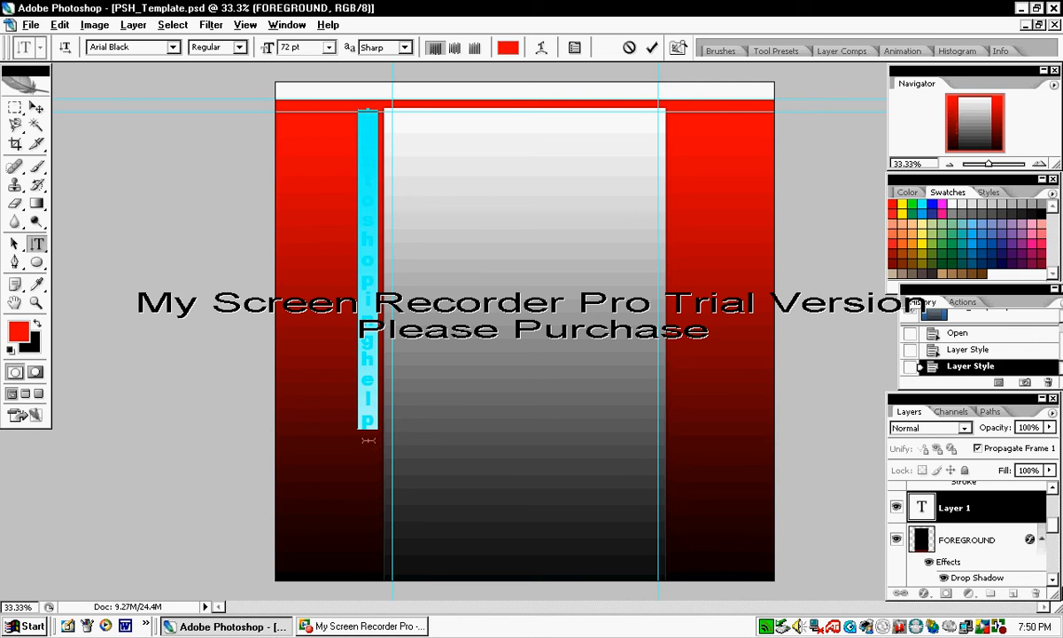
{"action": "left_click", "coordinate": [19, 331]}
{"action": "mouse_move", "coordinate": [576, 420]}
{"action": "left_mouse_down"}
{"action": "mouse_move", "coordinate": [517, 381]}
{"action": "mouse_move", "coordinate": [522, 370]}
{"action": "left_mouse_up"}
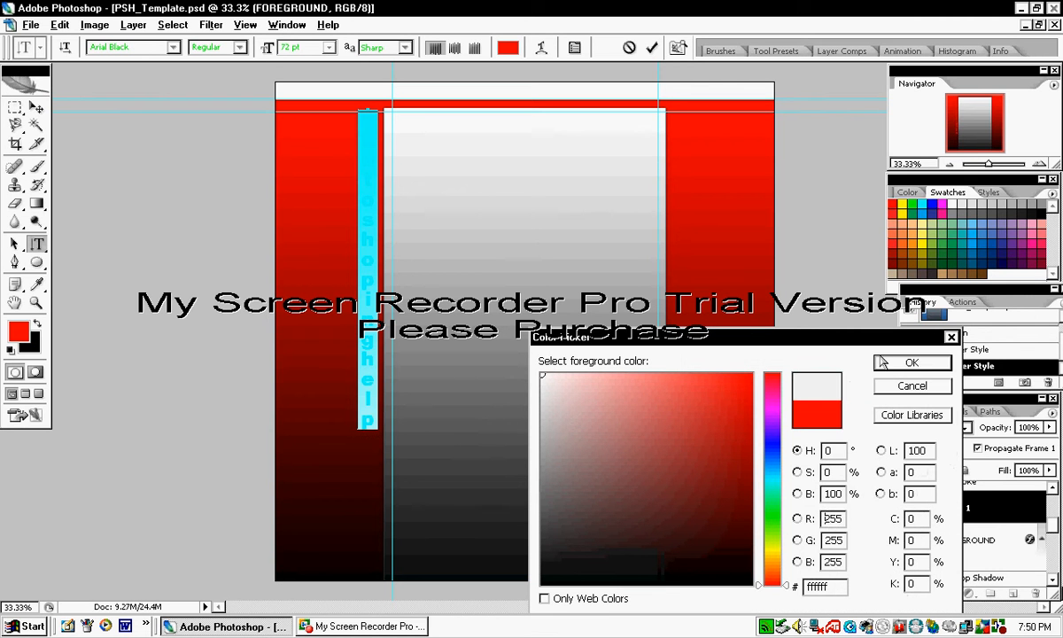
{"action": "left_click", "coordinate": [897, 362]}
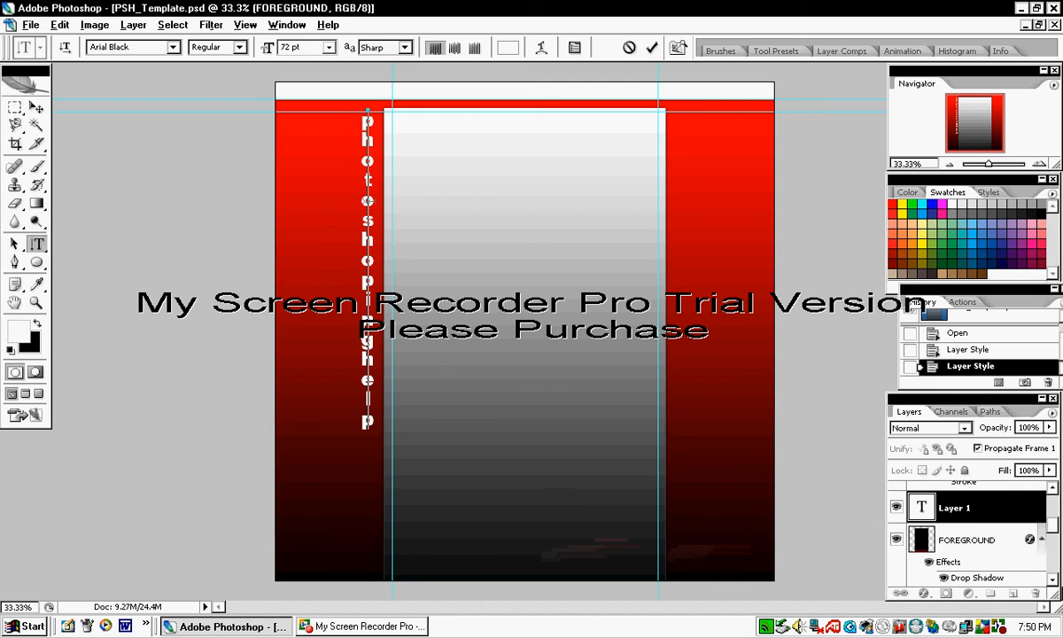
{"action": "left_click", "coordinate": [173, 47]}
{"action": "scroll", "coordinate": [195, 204], "scroll_direction": "down", "scroll_amount": 15}
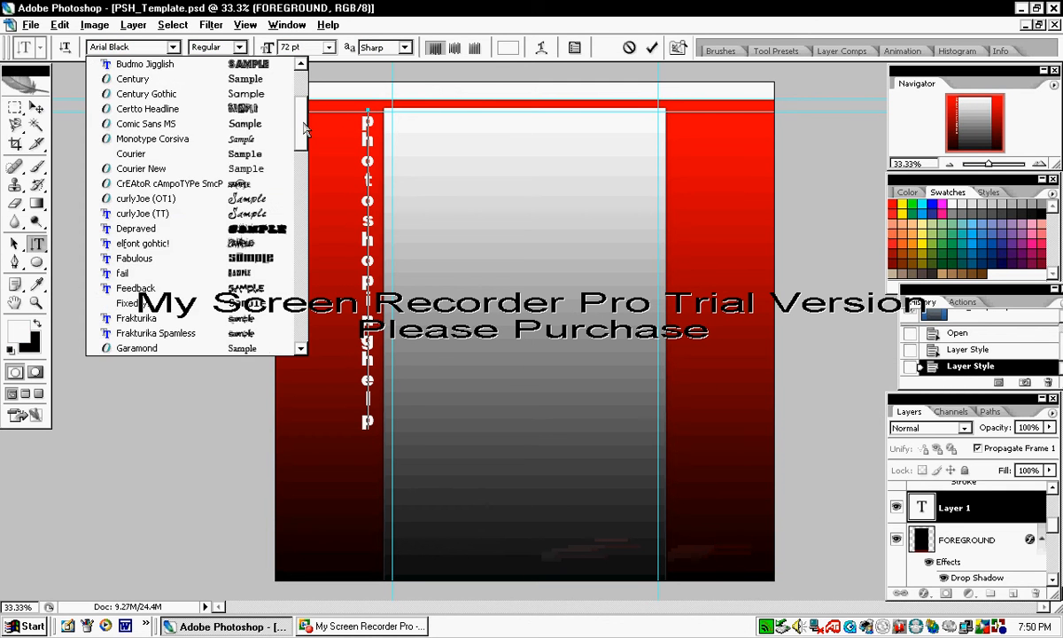
{"action": "left_click_drag", "start_coordinate": [302, 302], "coordinate": [301, 80]}
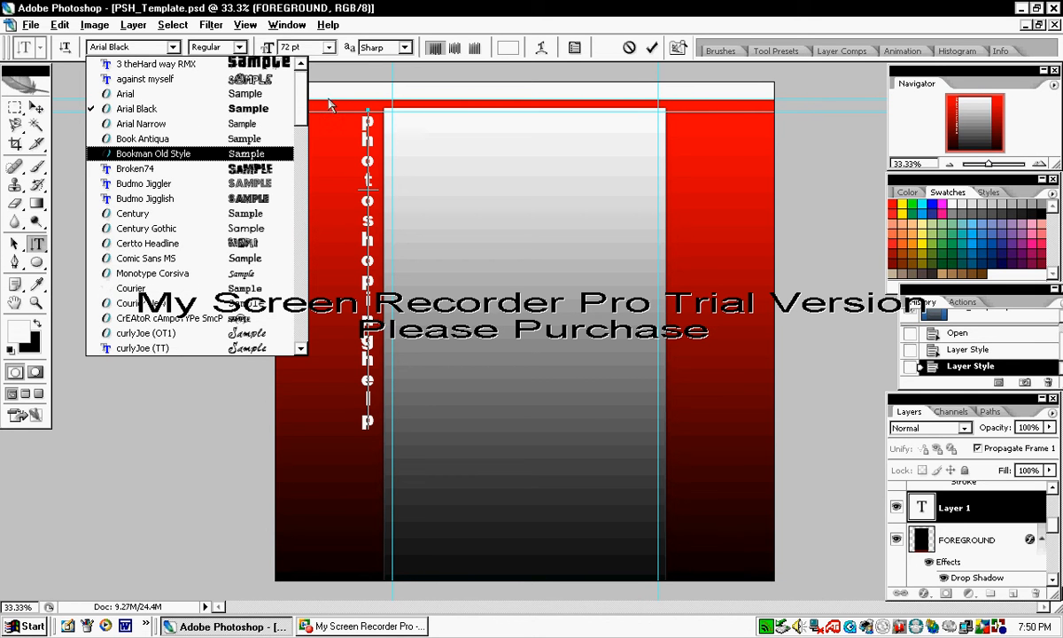
{"action": "left_click", "coordinate": [389, 172]}
{"action": "mouse_move", "coordinate": [368, 112]}
{"action": "left_mouse_down"}
{"action": "mouse_move", "coordinate": [359, 401]}
{"action": "mouse_move", "coordinate": [357, 164]}
{"action": "mouse_move", "coordinate": [367, 116]}
{"action": "left_mouse_up"}
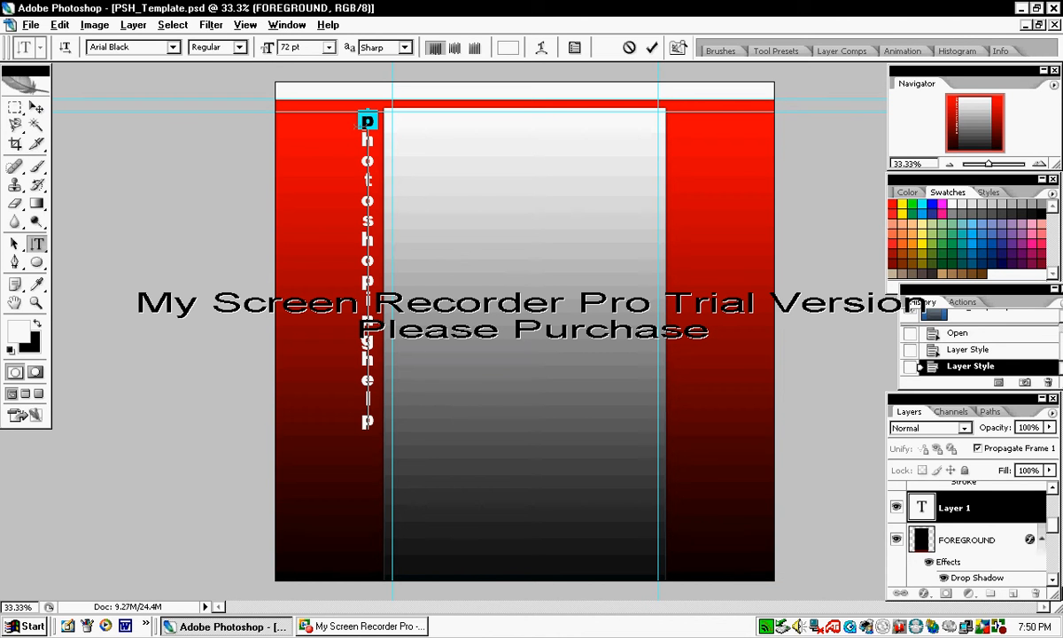
Duplicate the photoshopinghelp text layer and move the copy onto the red background just beside the central panel's right edge
{"action": "left_click", "coordinate": [37, 107]}
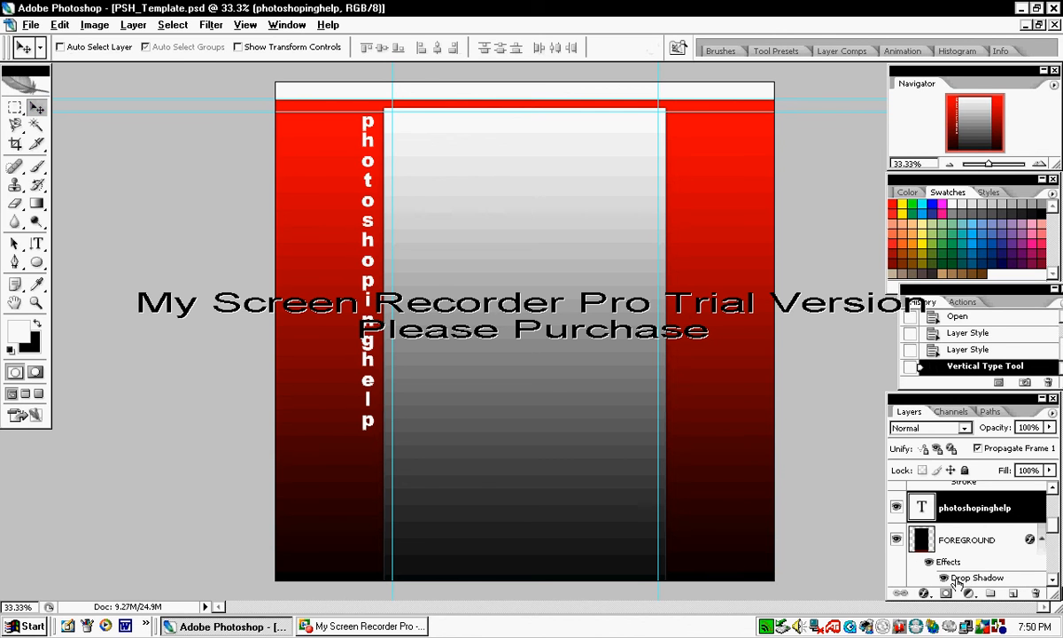
{"action": "right_click", "coordinate": [979, 512]}
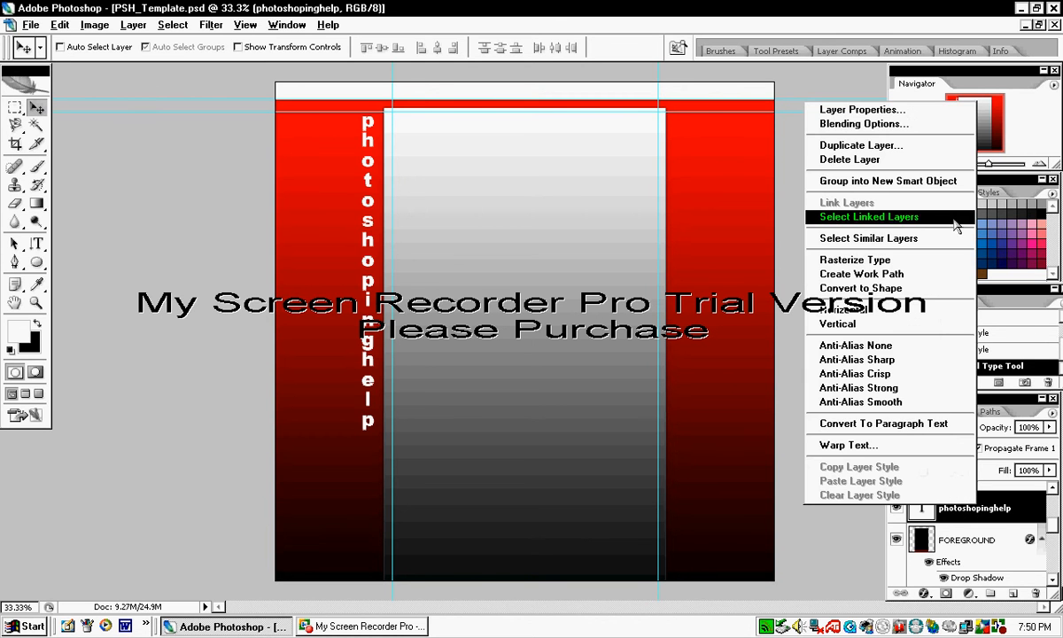
{"action": "left_click", "coordinate": [930, 145]}
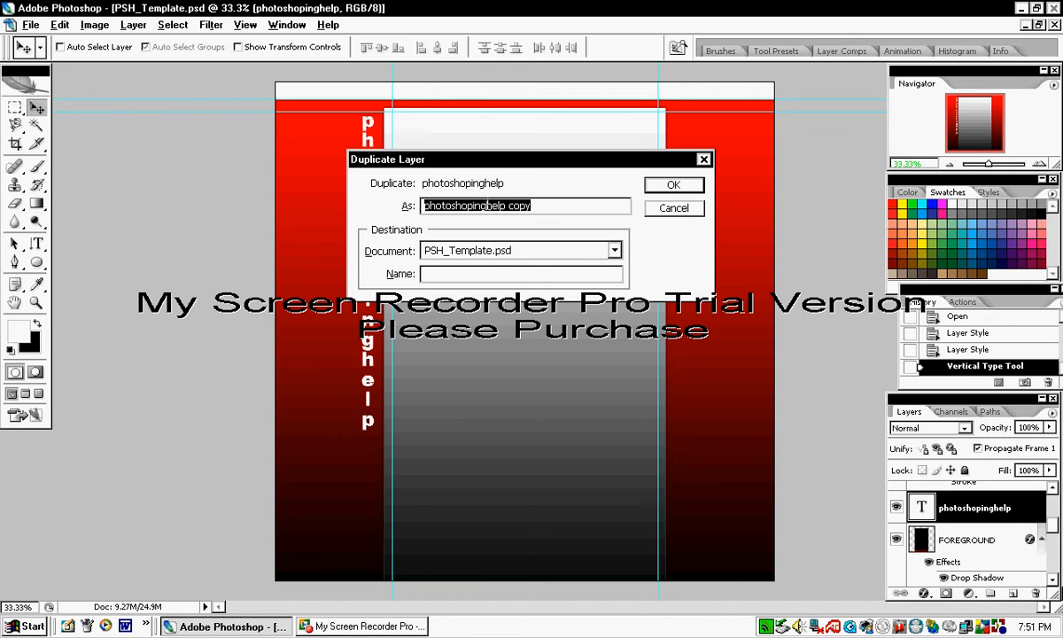
{"action": "left_click", "coordinate": [664, 186]}
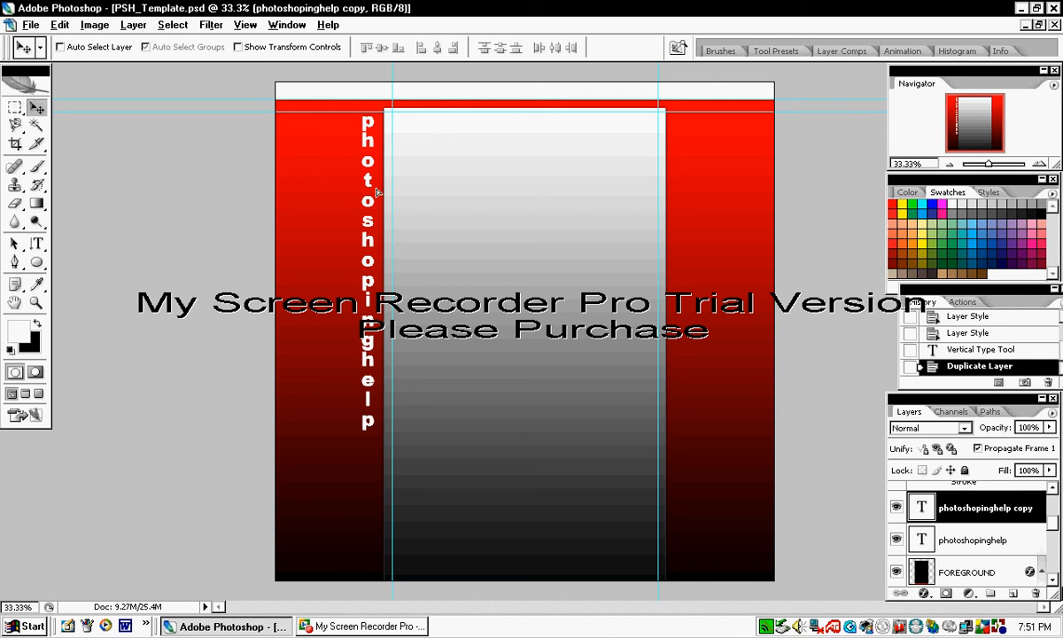
{"action": "left_click_drag", "start_coordinate": [377, 191], "coordinate": [494, 192]}
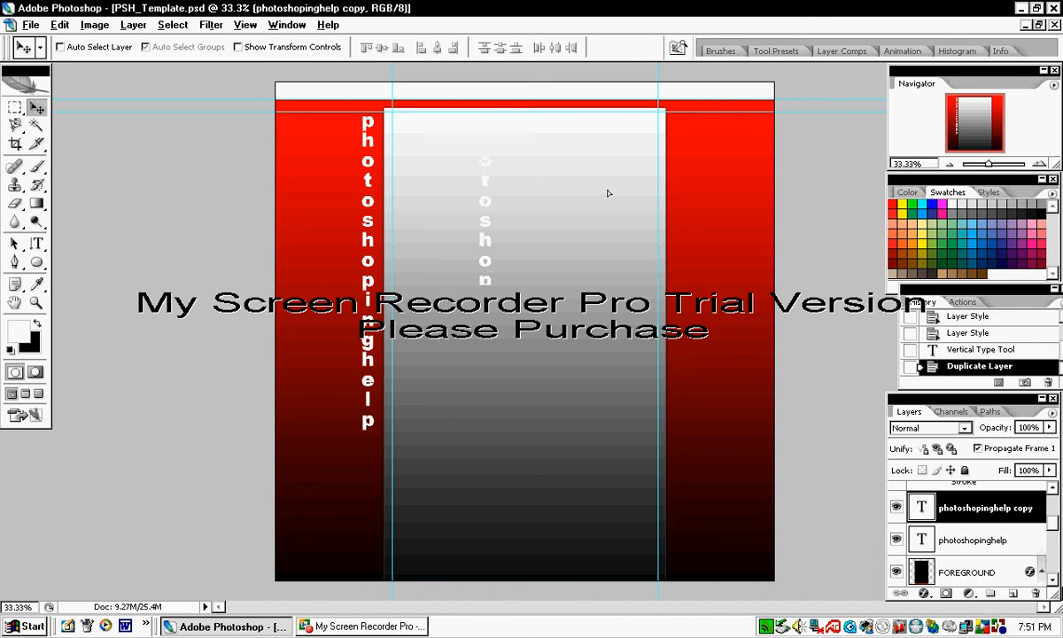
{"action": "left_click_drag", "start_coordinate": [629, 195], "coordinate": [684, 196]}
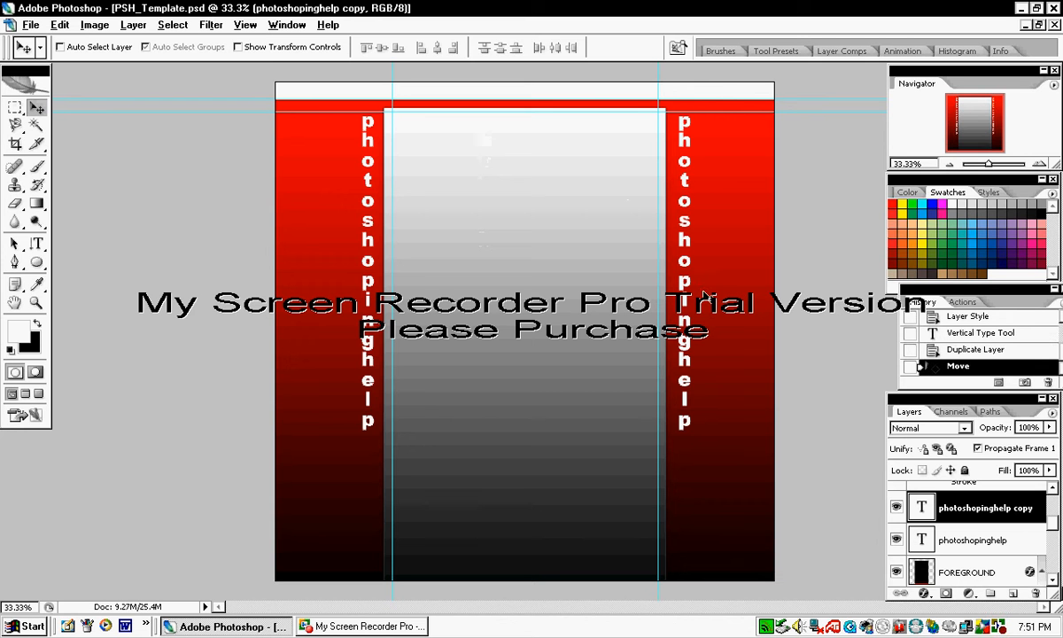
Rasterize both vertical text layers, photoshopinghelp copy and photoshopinghelp
{"action": "right_click", "coordinate": [968, 512]}
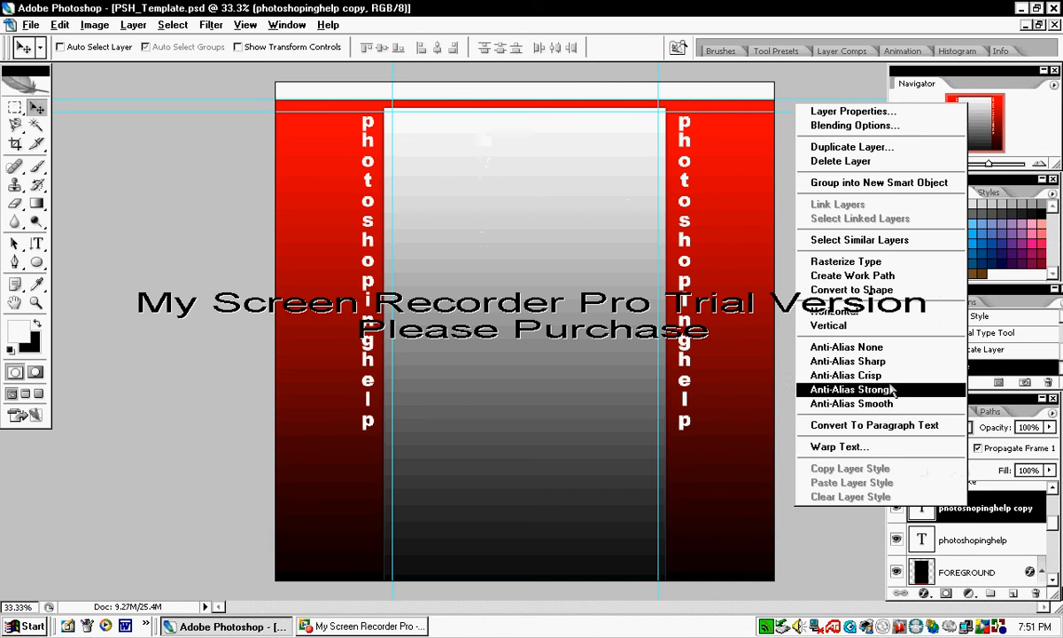
{"action": "left_click", "coordinate": [919, 269]}
{"action": "right_click", "coordinate": [948, 508]}
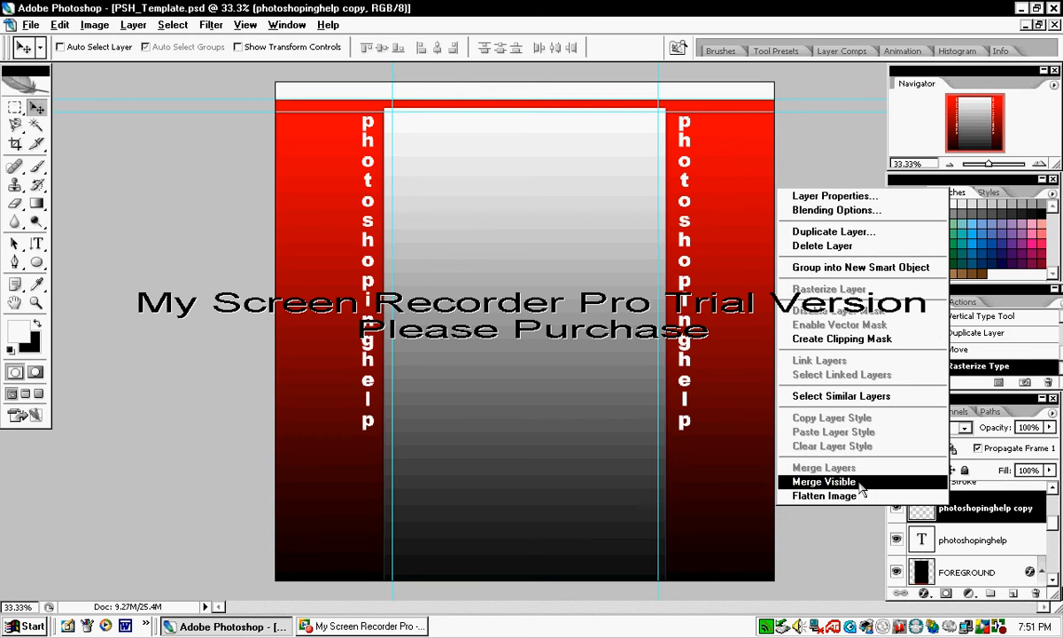
{"action": "left_click", "coordinate": [966, 542]}
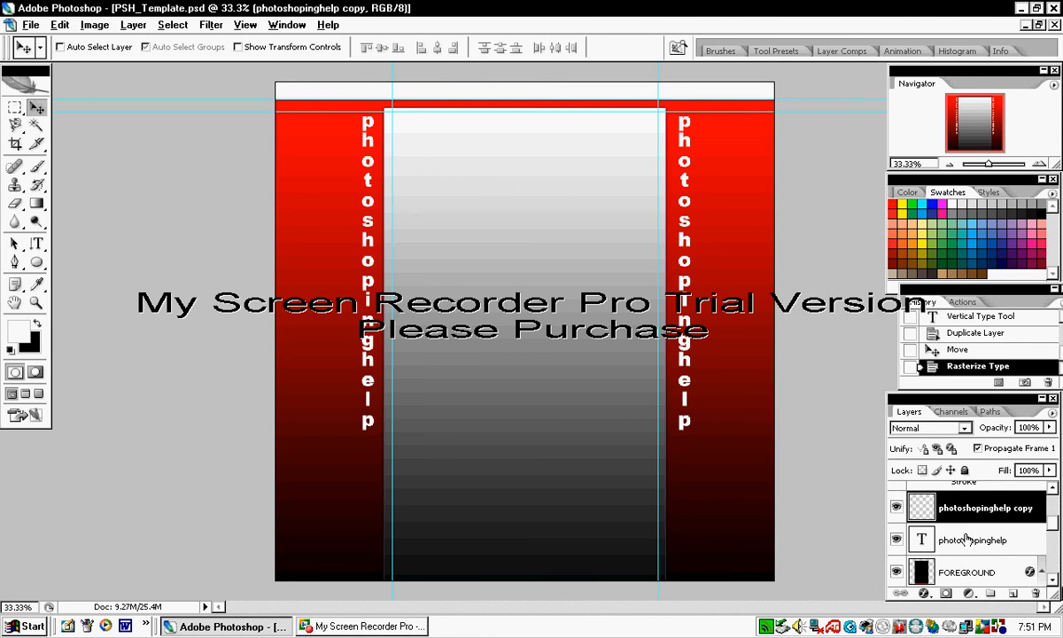
{"action": "left_click", "coordinate": [965, 544]}
{"action": "right_click", "coordinate": [966, 542]}
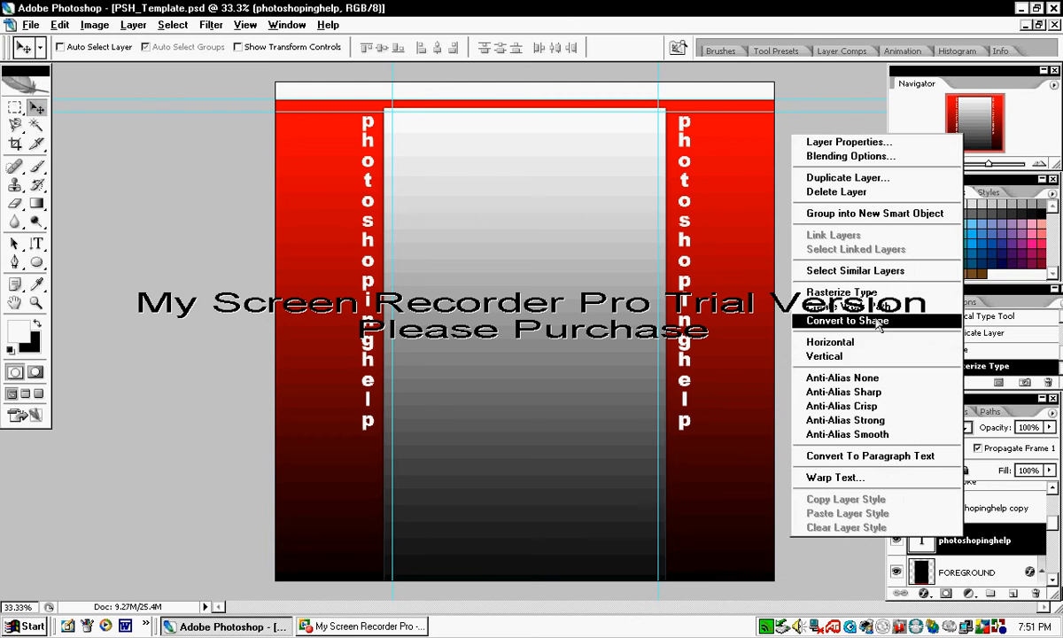
{"action": "left_click", "coordinate": [871, 293]}
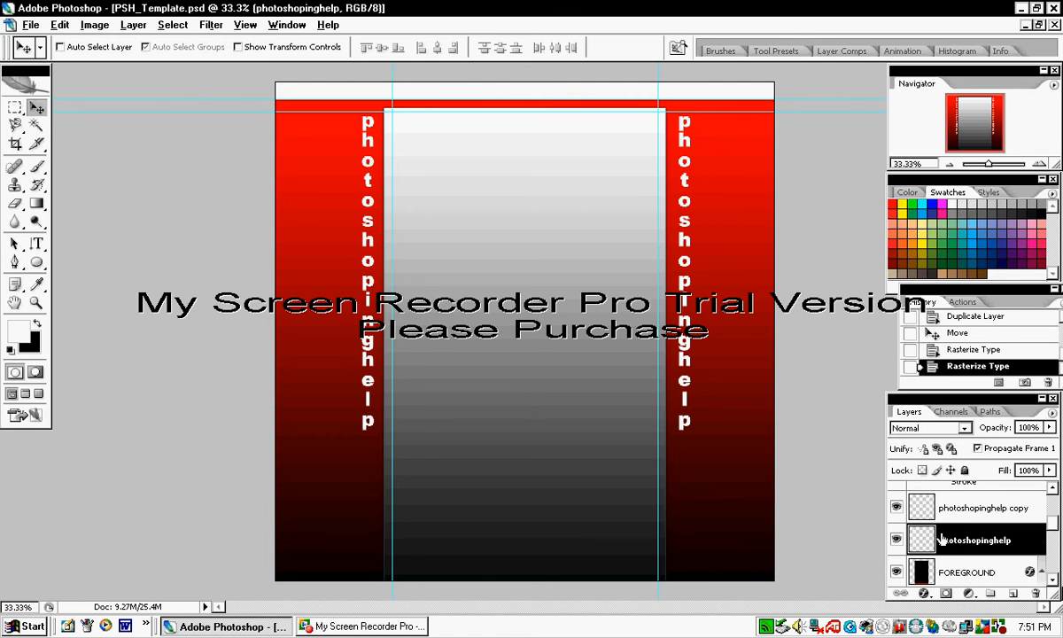
Merge the rasterized photoshopinghelp copy layer down into the photoshopinghelp layer
{"action": "right_click", "coordinate": [941, 535]}
{"action": "left_click", "coordinate": [954, 517]}
{"action": "left_click", "coordinate": [955, 512]}
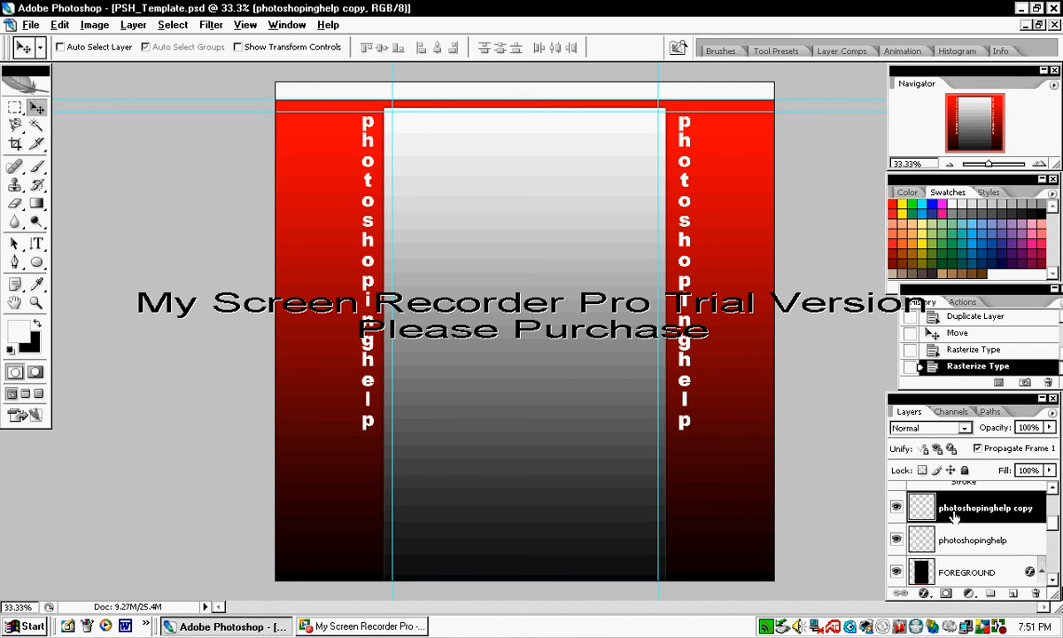
{"action": "right_click", "coordinate": [952, 512]}
{"action": "left_click", "coordinate": [913, 478]}
{"action": "key", "text": "ctrl+e"}
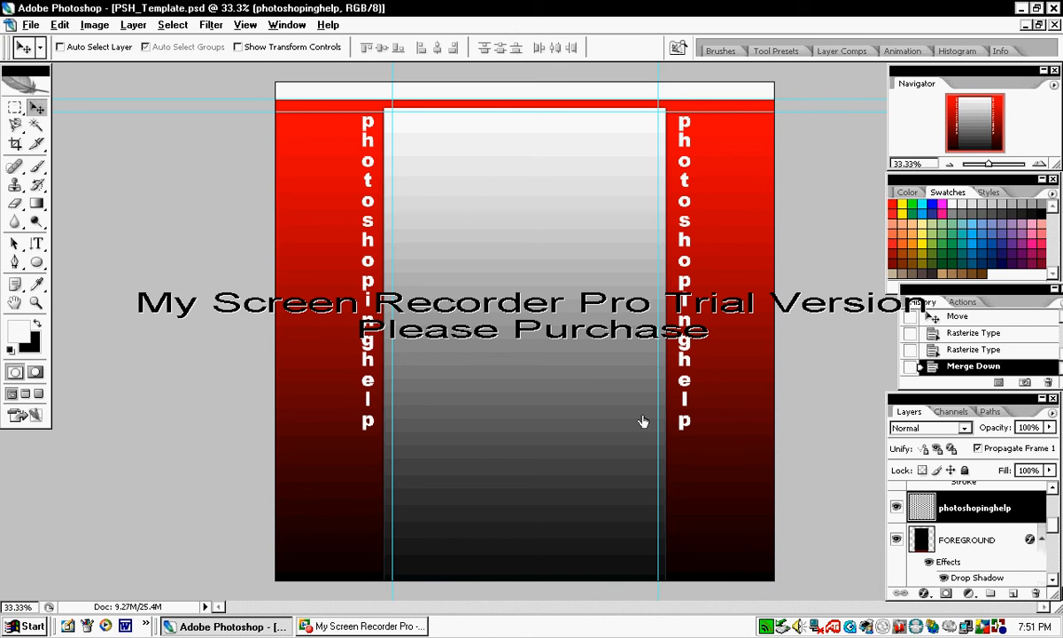
Add an Outer Glow to the merged photoshopinghelp layer and set the glow colour to dark red (950000)
{"action": "left_click", "coordinate": [922, 593]}
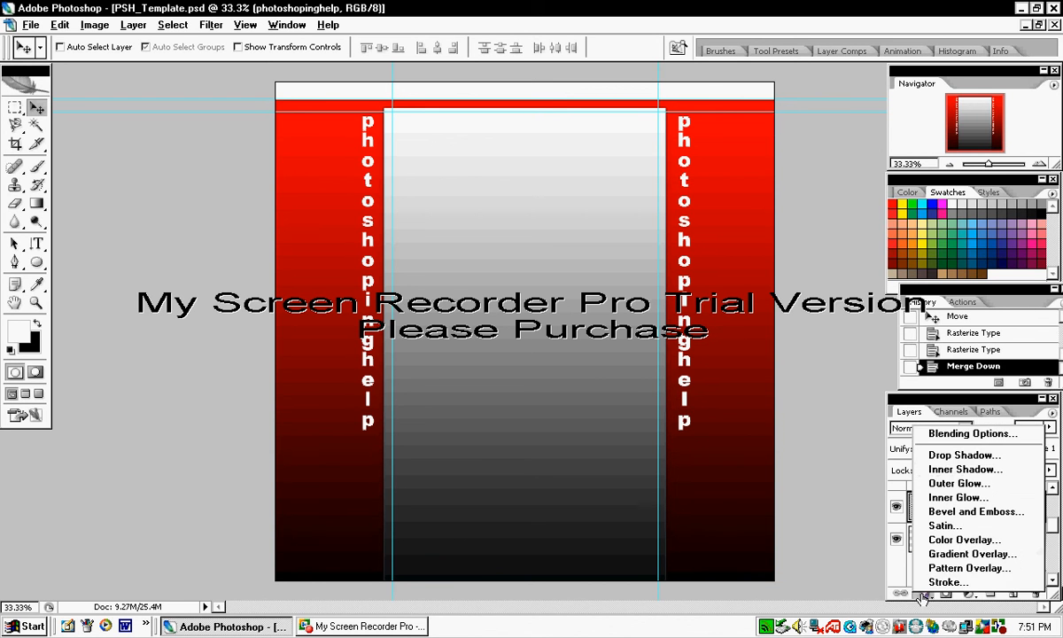
{"action": "left_click", "coordinate": [952, 483]}
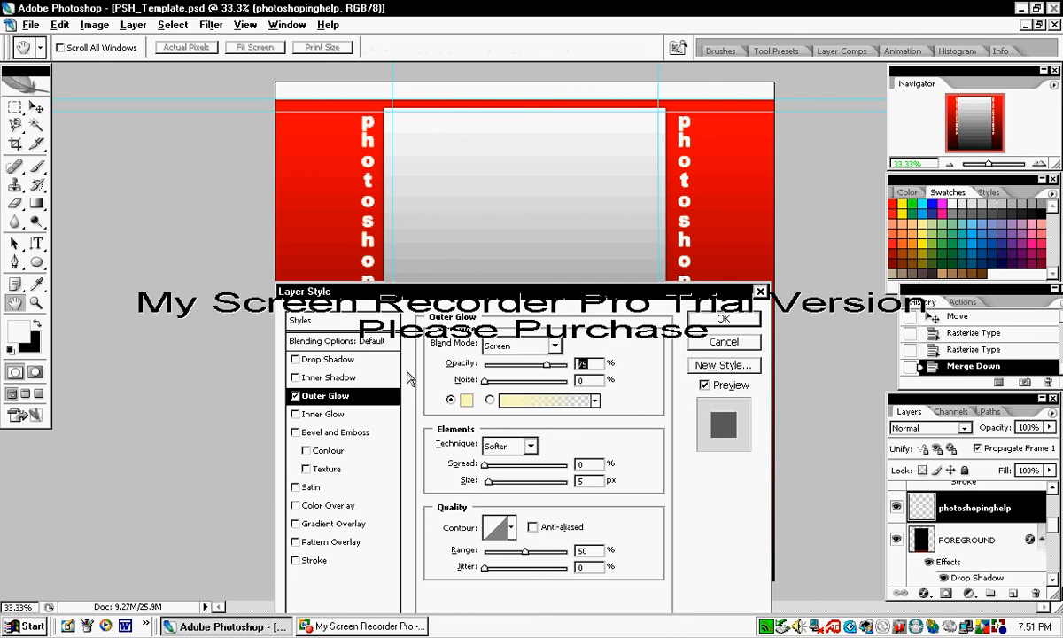
{"action": "left_click", "coordinate": [462, 401]}
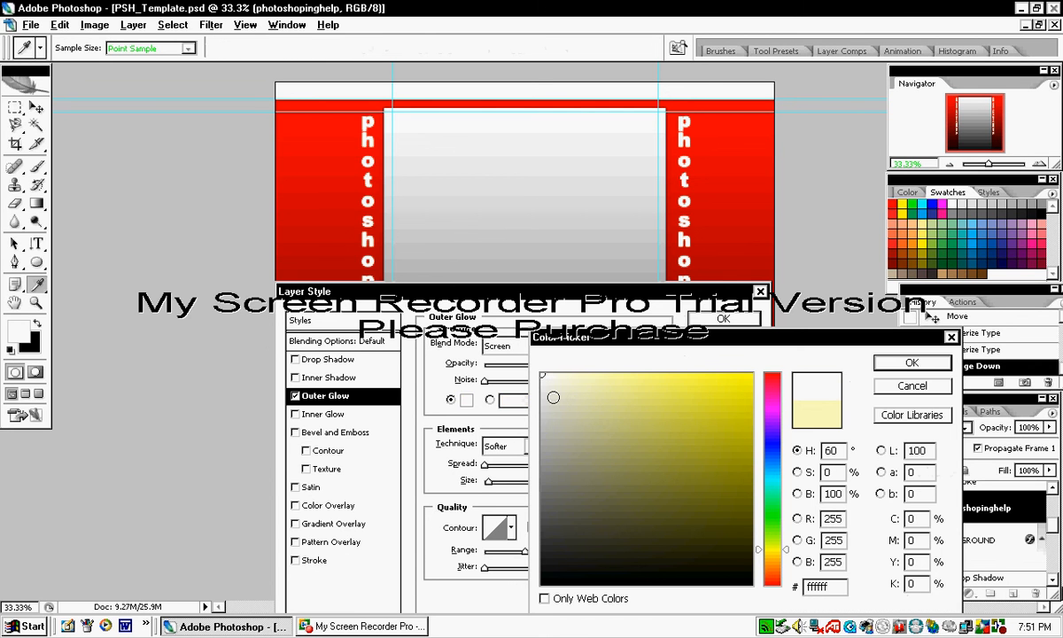
{"action": "left_click", "coordinate": [758, 478]}
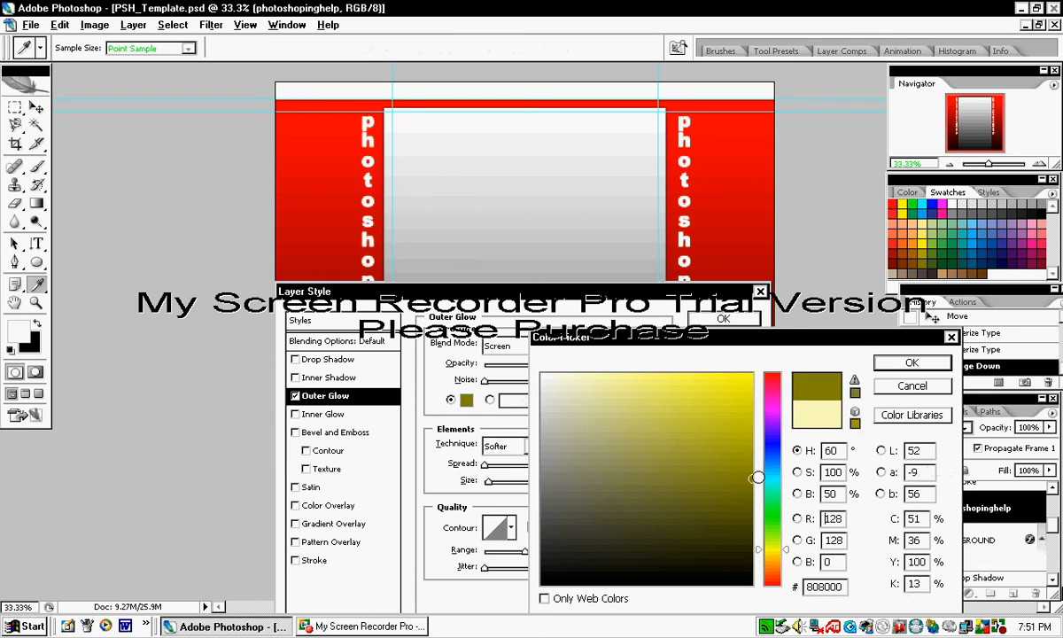
{"action": "mouse_move", "coordinate": [757, 477]}
{"action": "left_mouse_down"}
{"action": "mouse_move", "coordinate": [707, 427]}
{"action": "mouse_move", "coordinate": [762, 371]}
{"action": "left_mouse_up"}
{"action": "left_click", "coordinate": [779, 373]}
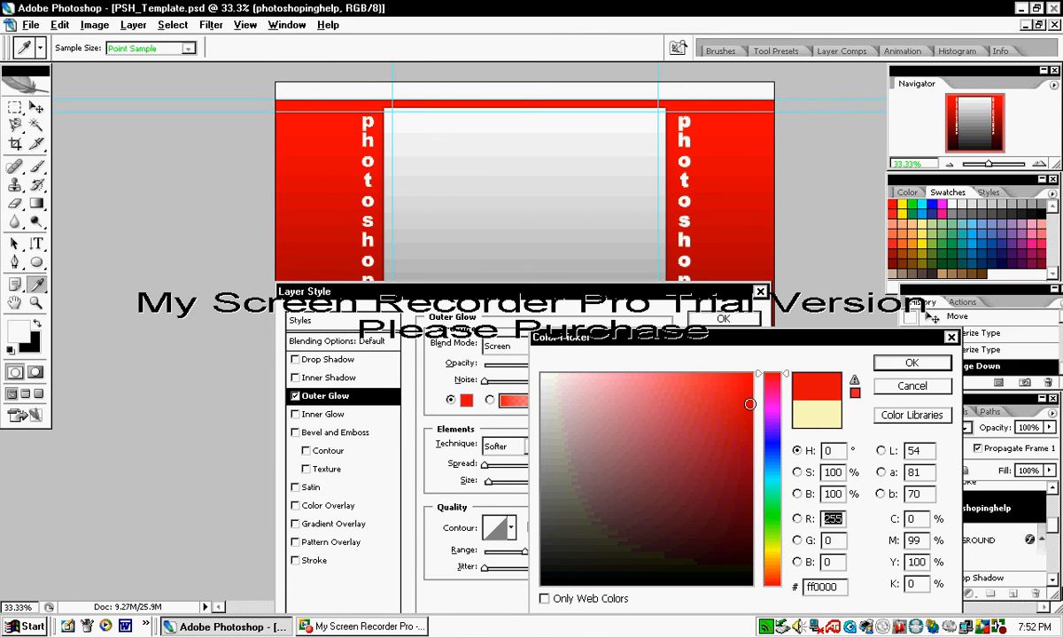
{"action": "left_click", "coordinate": [759, 413]}
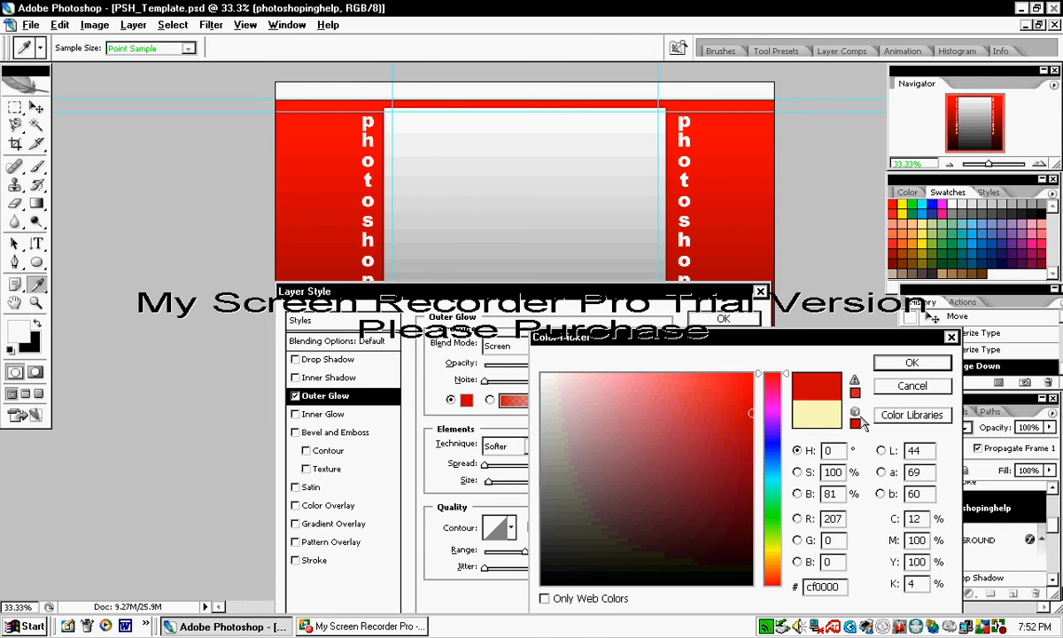
{"action": "left_click", "coordinate": [752, 460]}
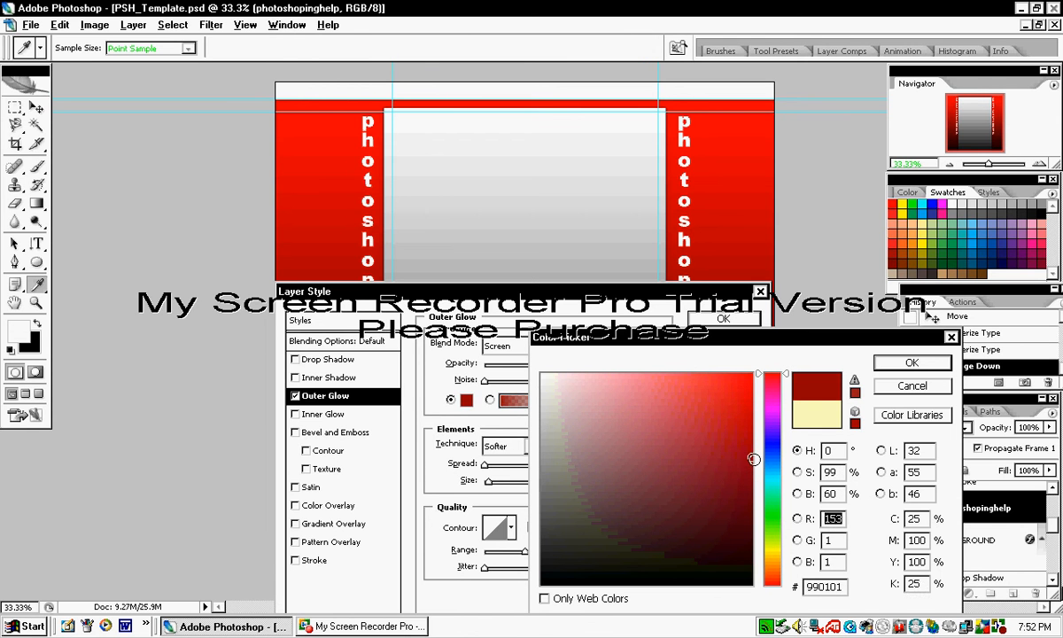
{"action": "left_click", "coordinate": [899, 365]}
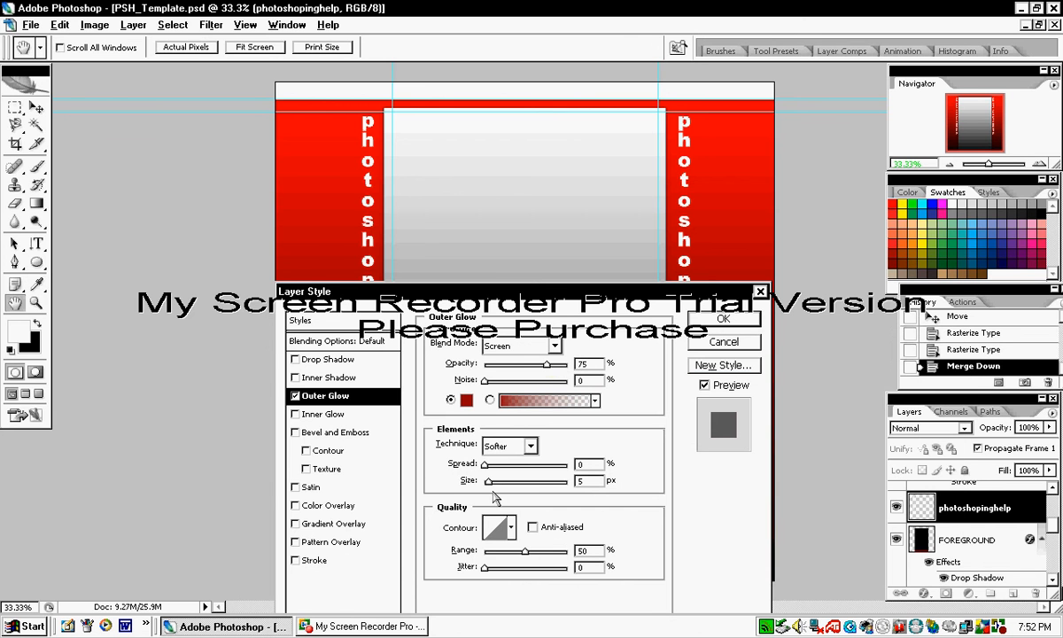
Set the Outer Glow's spread to 8% and size to 46 px, and change its colour to white
{"action": "mouse_move", "coordinate": [487, 482]}
{"action": "left_mouse_down"}
{"action": "mouse_move", "coordinate": [502, 483]}
{"action": "mouse_move", "coordinate": [493, 466]}
{"action": "left_mouse_up"}
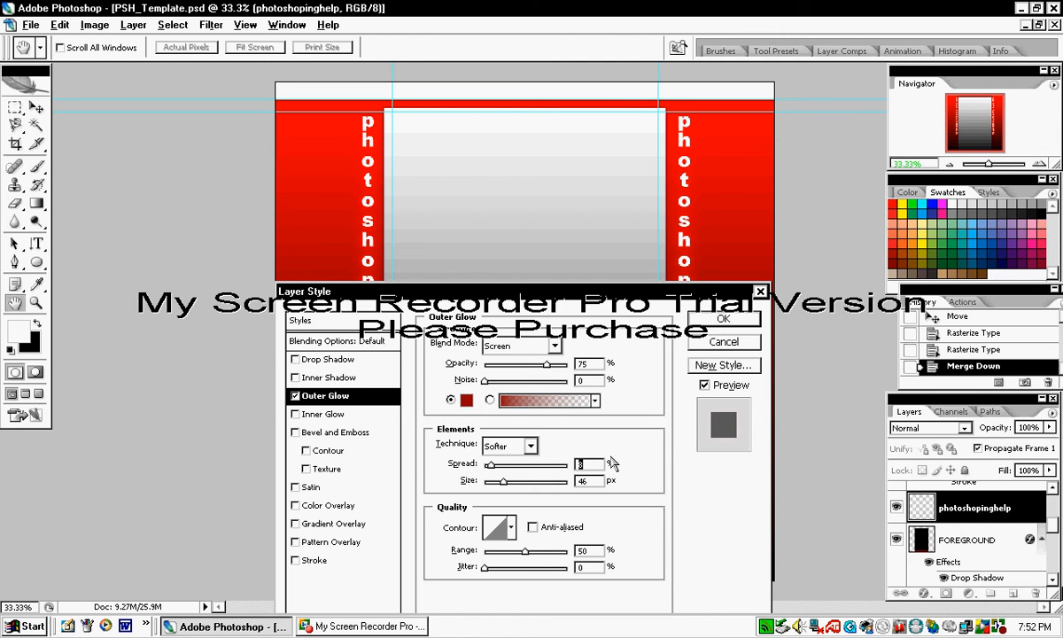
{"action": "left_click", "coordinate": [467, 401]}
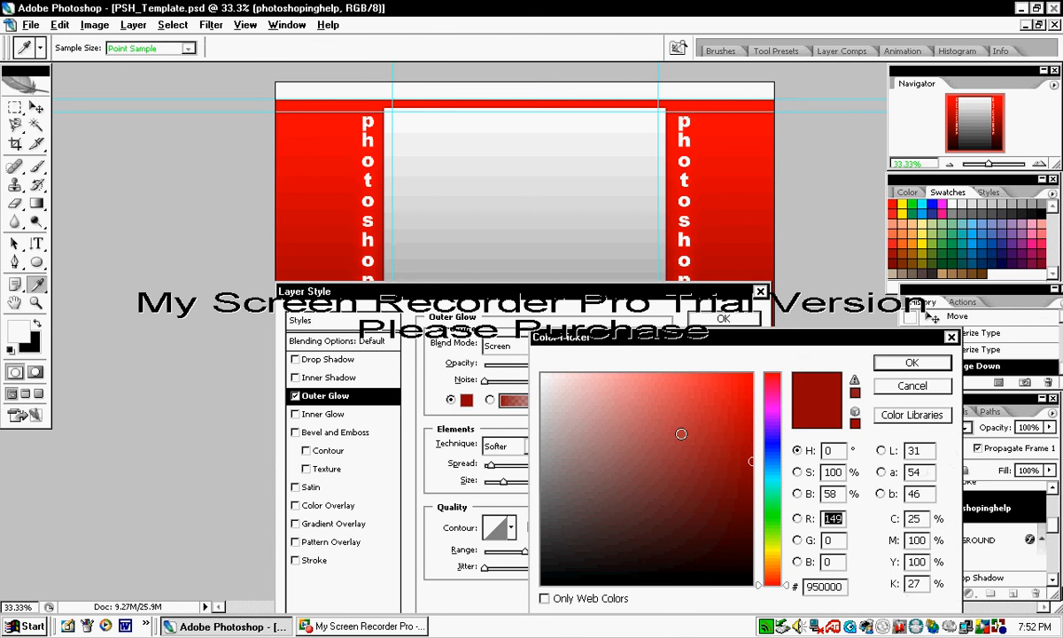
{"action": "left_click_drag", "start_coordinate": [680, 434], "coordinate": [542, 375]}
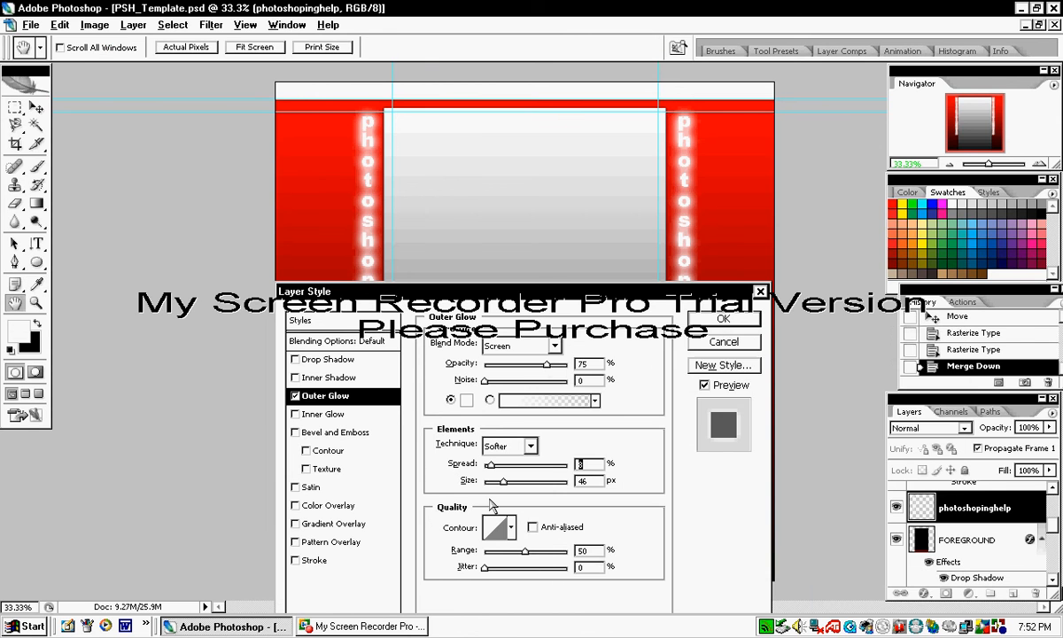
Refine the Outer Glow to a range of 62%, spread of 5% and size of 21 px, and apply it
{"action": "mouse_move", "coordinate": [524, 551]}
{"action": "left_mouse_down"}
{"action": "mouse_move", "coordinate": [501, 555]}
{"action": "mouse_move", "coordinate": [537, 553]}
{"action": "left_mouse_up"}
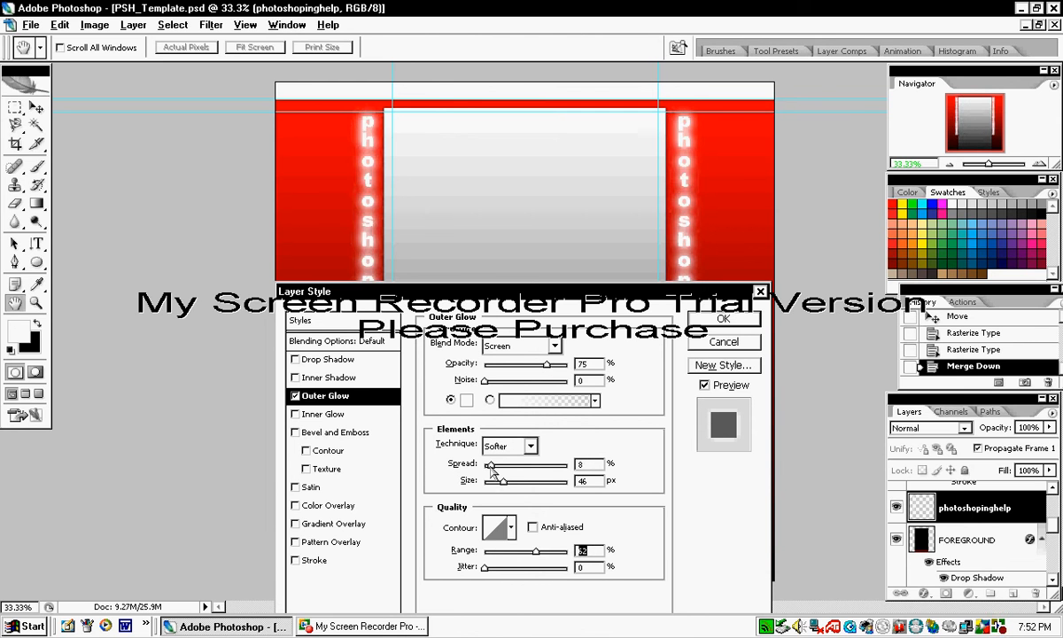
{"action": "left_click_drag", "start_coordinate": [492, 468], "coordinate": [499, 490]}
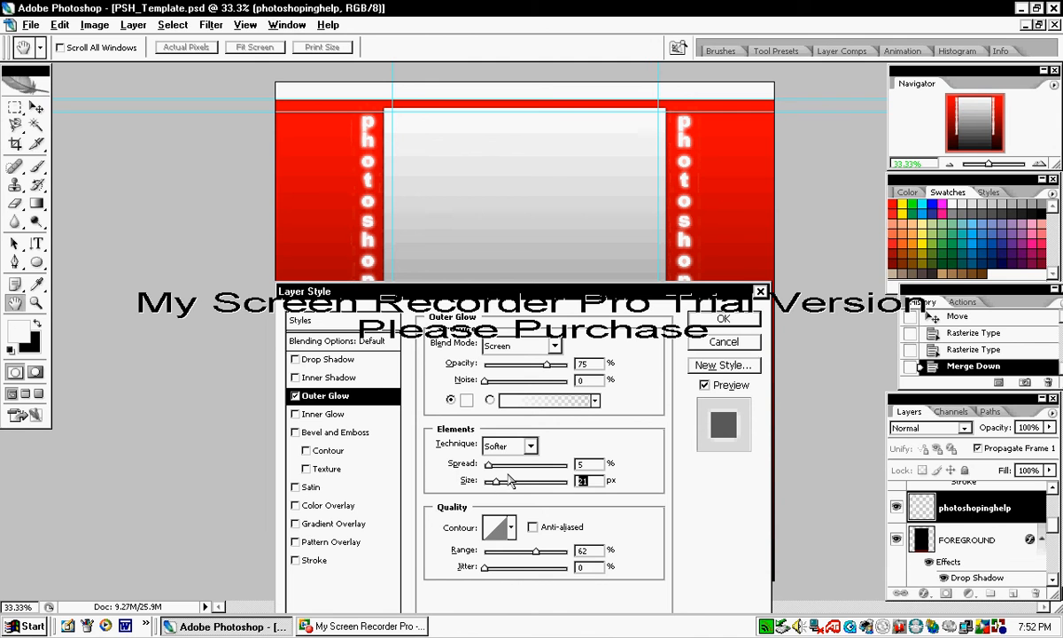
{"action": "left_click", "coordinate": [714, 325]}
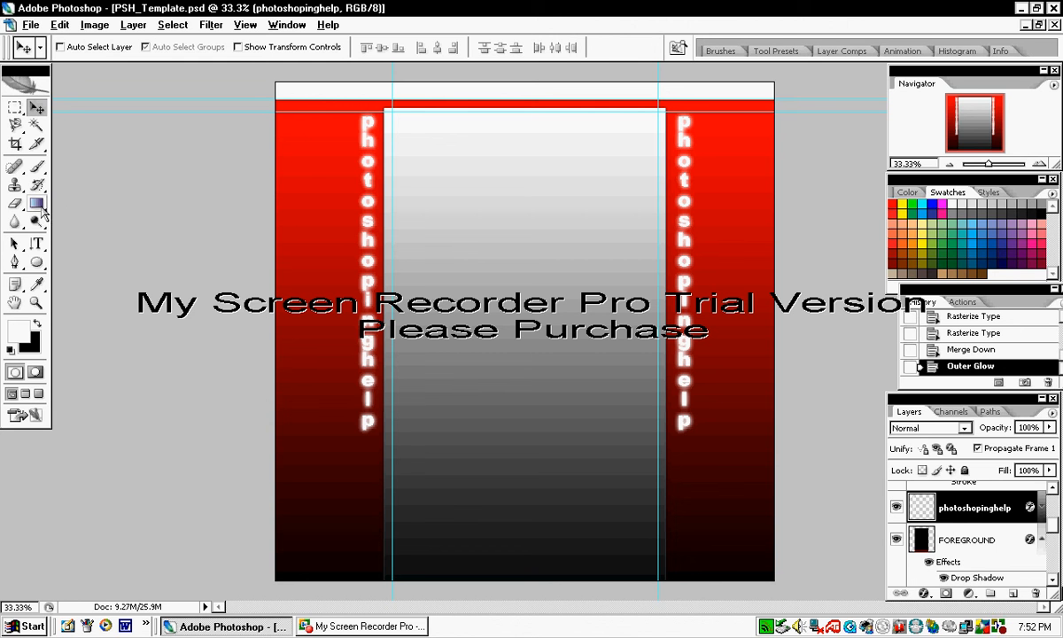
Choose the solid jagged star brush tip for the Brush tool and set its diameter to 145 px
{"action": "left_click", "coordinate": [34, 173]}
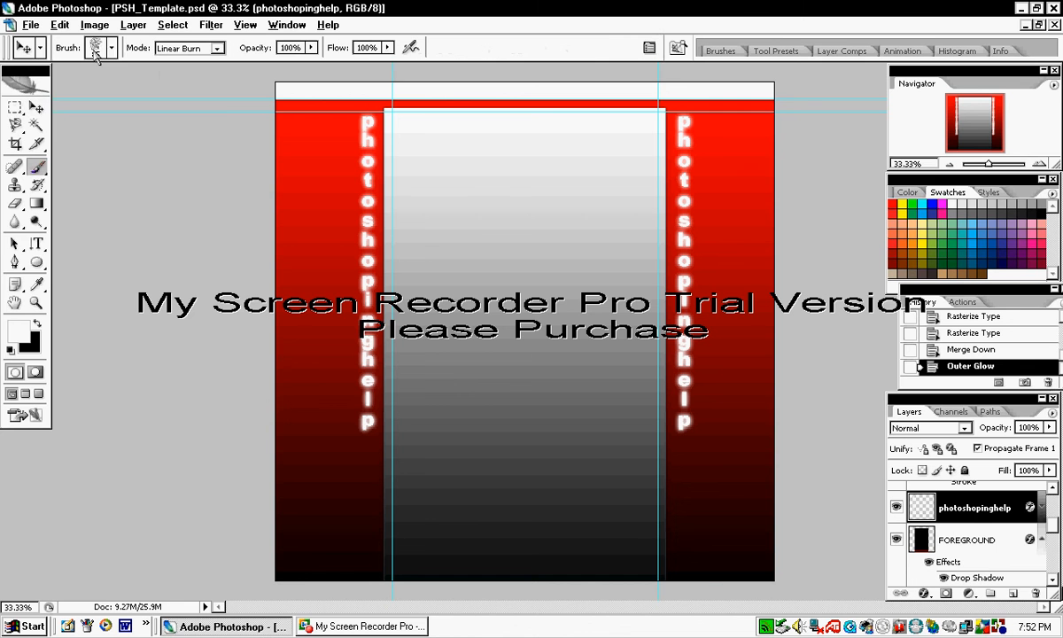
{"action": "left_click", "coordinate": [111, 48]}
{"action": "scroll", "coordinate": [102, 235], "scroll_direction": "down", "scroll_amount": 5}
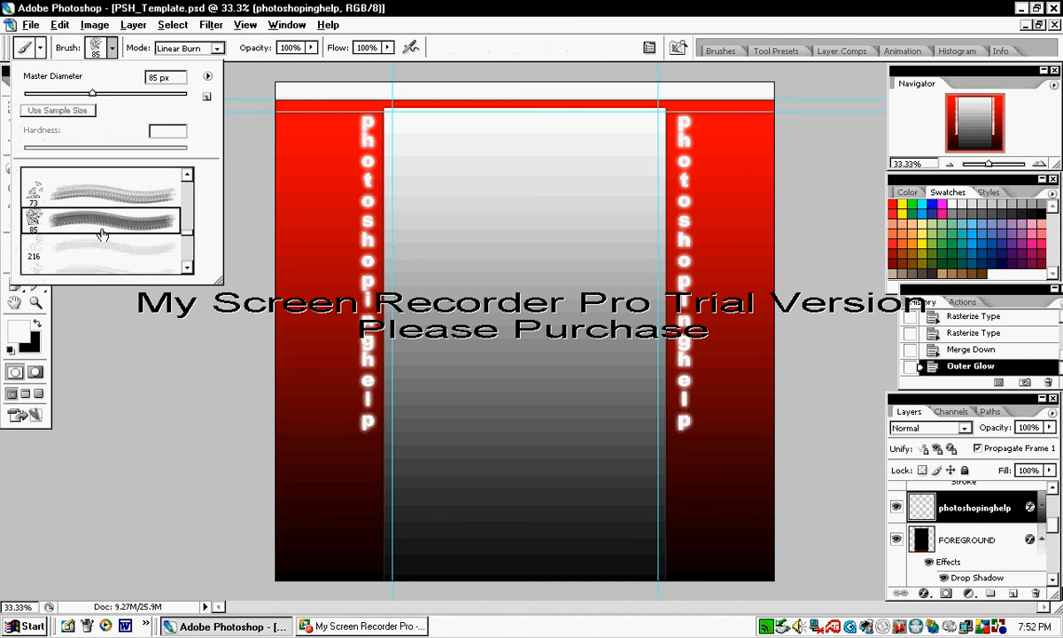
{"action": "scroll", "coordinate": [117, 224], "scroll_direction": "down", "scroll_amount": 10}
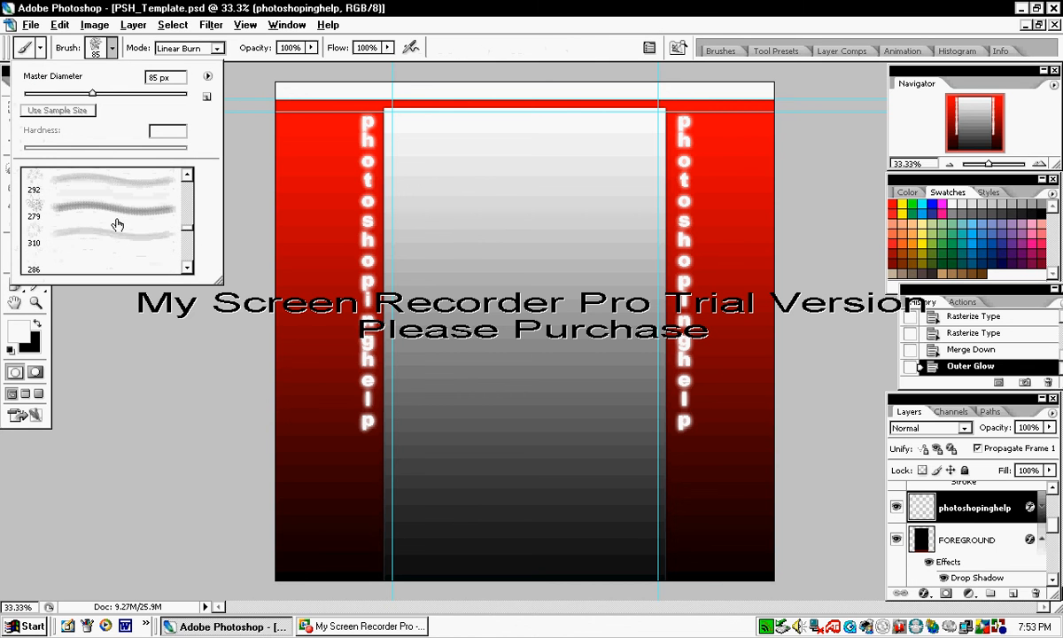
{"action": "left_click", "coordinate": [37, 240]}
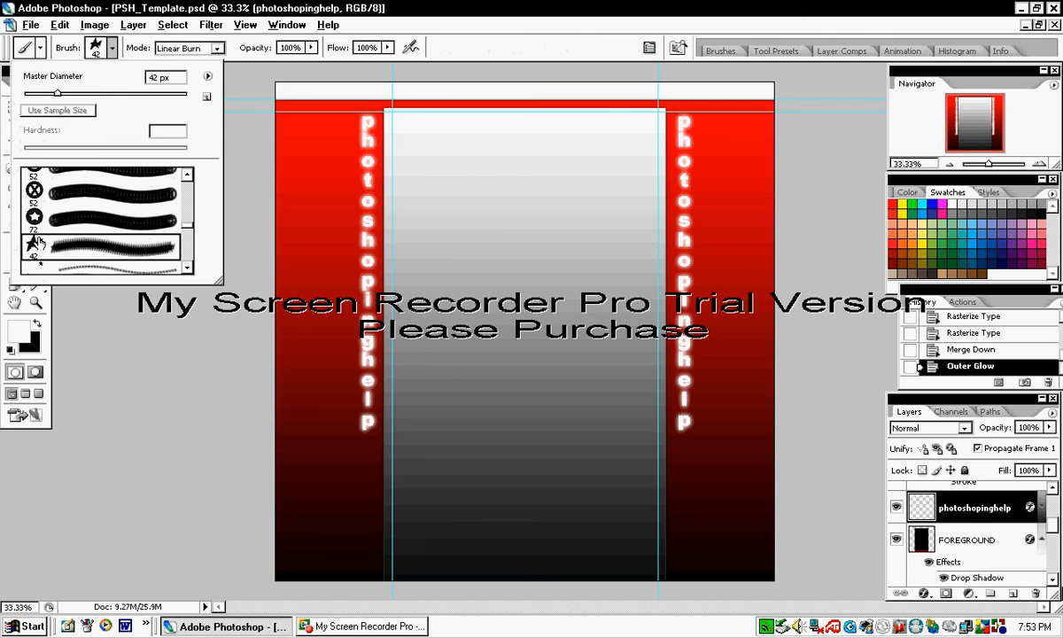
{"action": "left_click", "coordinate": [123, 92]}
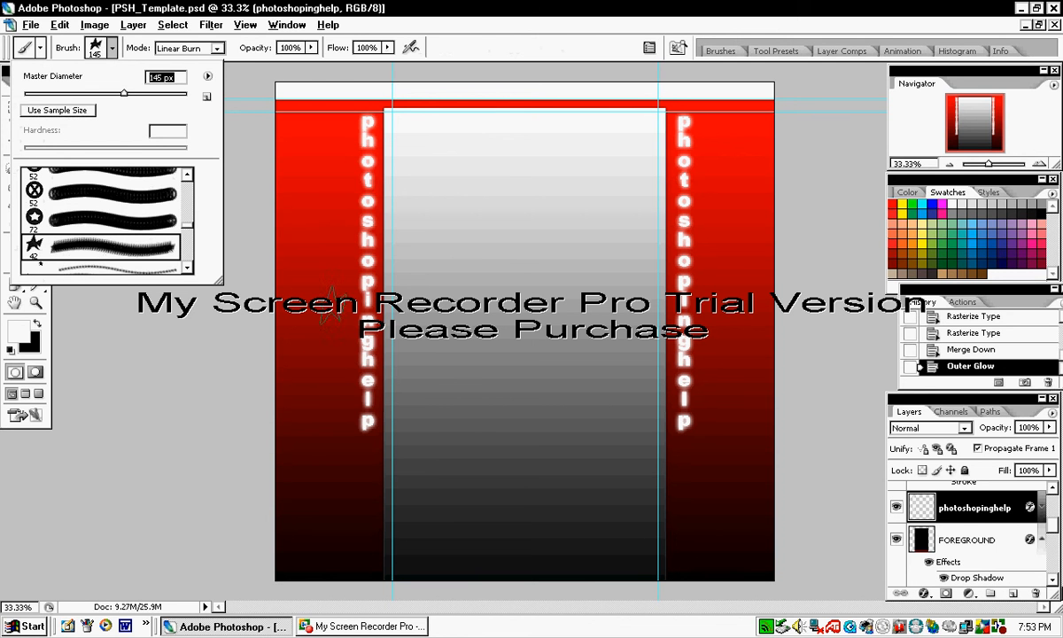
Stamp one jagged star on the FOREGROUND layer, in the red area beside the middle of the left vertical text
{"action": "left_click", "coordinate": [981, 547]}
{"action": "scroll", "coordinate": [961, 536], "scroll_direction": "down", "scroll_amount": 2}
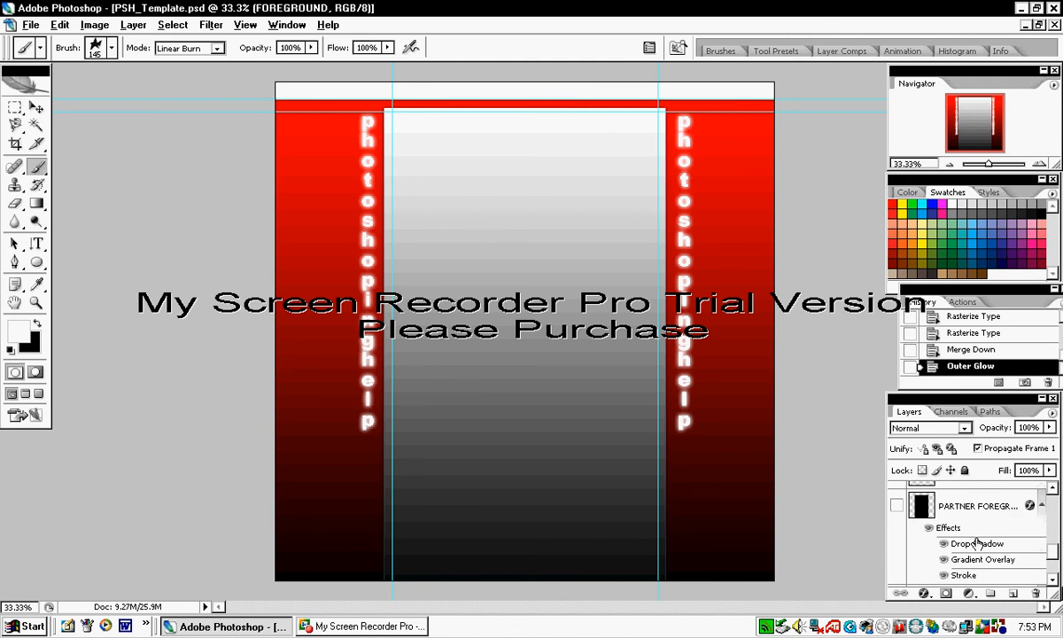
{"action": "scroll", "coordinate": [968, 523], "scroll_direction": "down", "scroll_amount": 3}
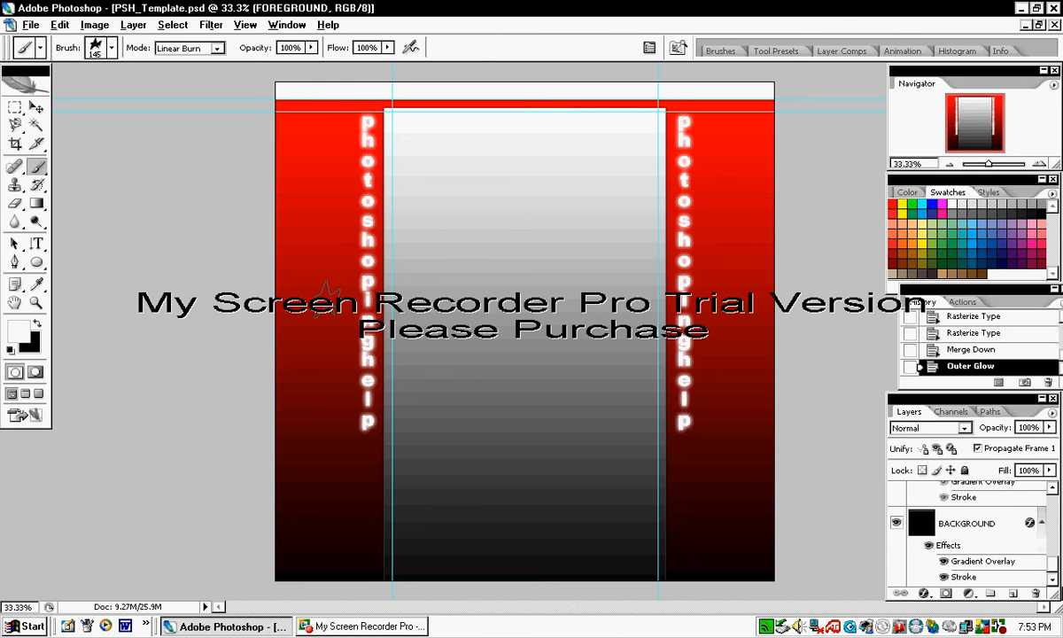
{"action": "left_click", "coordinate": [338, 303]}
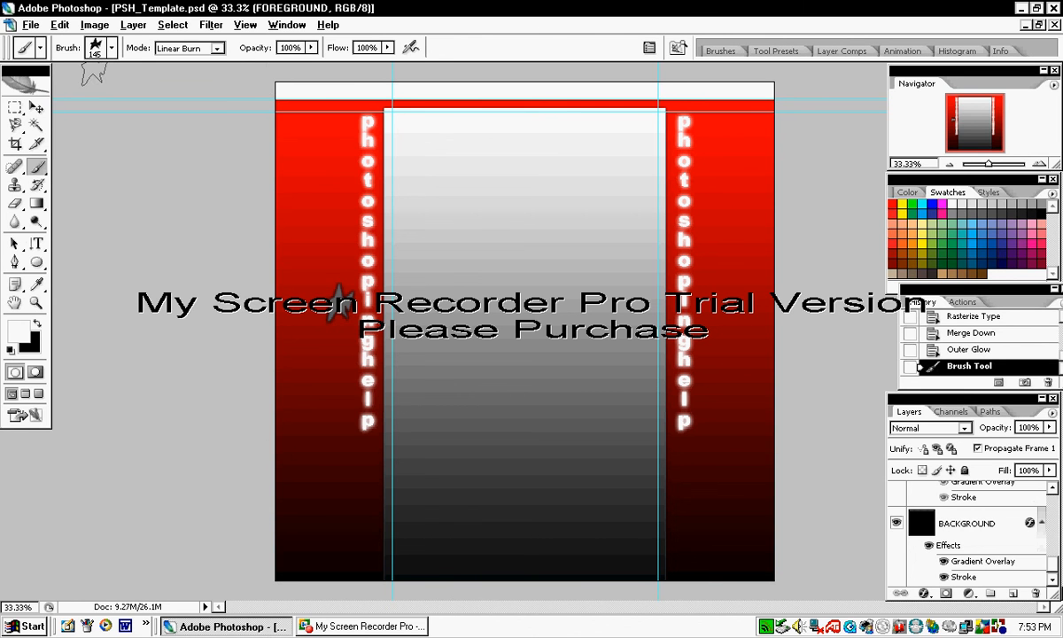
Stamp the 52 px circled X brush twice on the same spot, beside the upper part of the right vertical text
{"action": "left_click", "coordinate": [111, 49]}
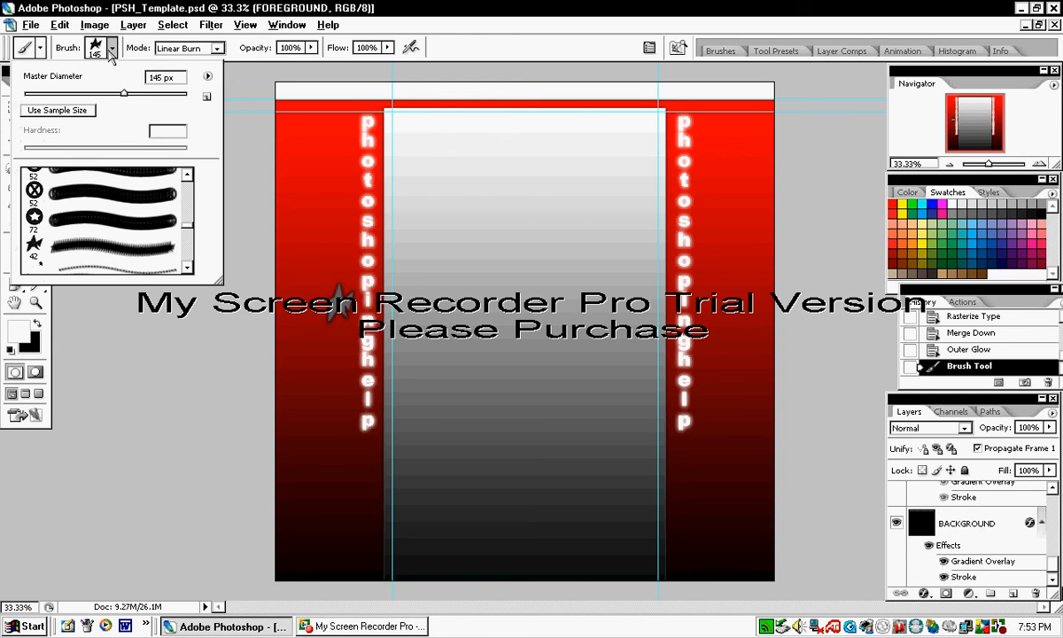
{"action": "left_click", "coordinate": [82, 184]}
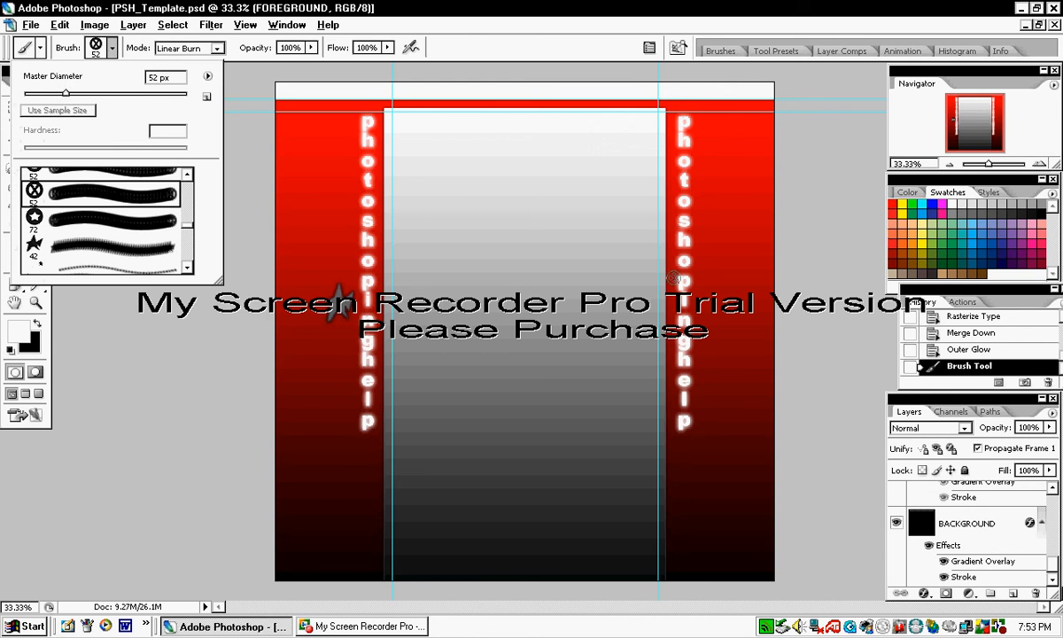
{"action": "left_click", "coordinate": [705, 219]}
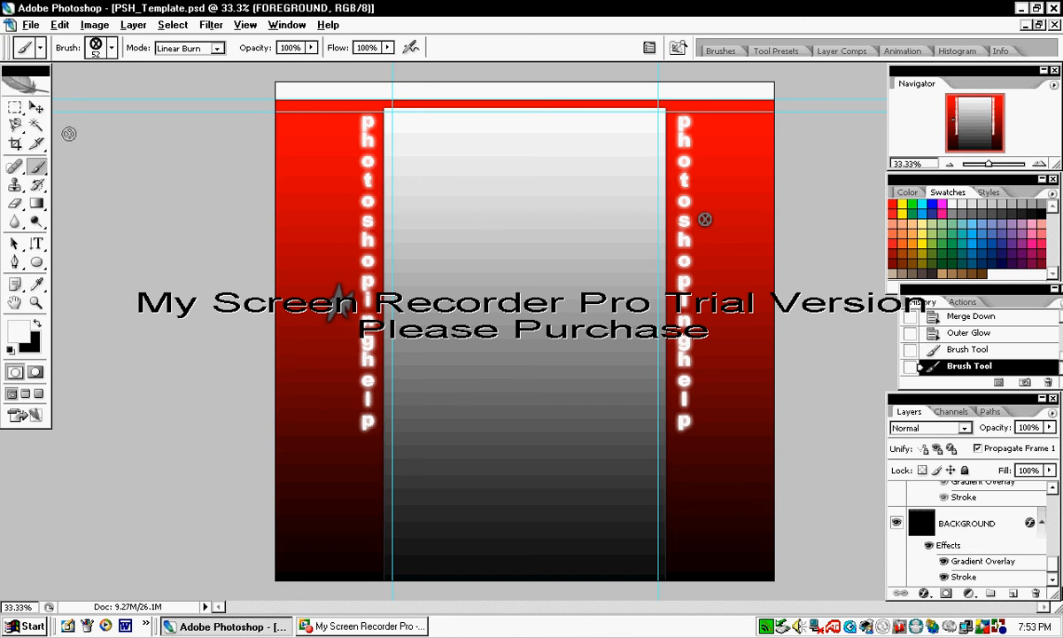
{"action": "left_click", "coordinate": [706, 218]}
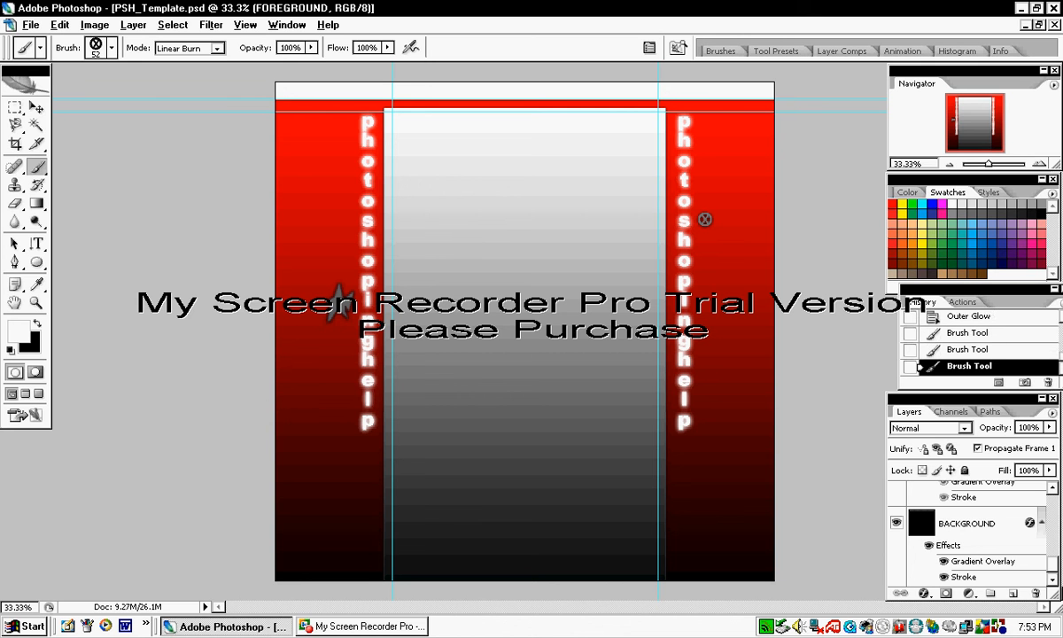
Stamp the 102 px striped star brush in the red area beside the upper part of the left vertical text
{"action": "left_click", "coordinate": [112, 48]}
{"action": "scroll", "coordinate": [76, 229], "scroll_direction": "down", "scroll_amount": 2}
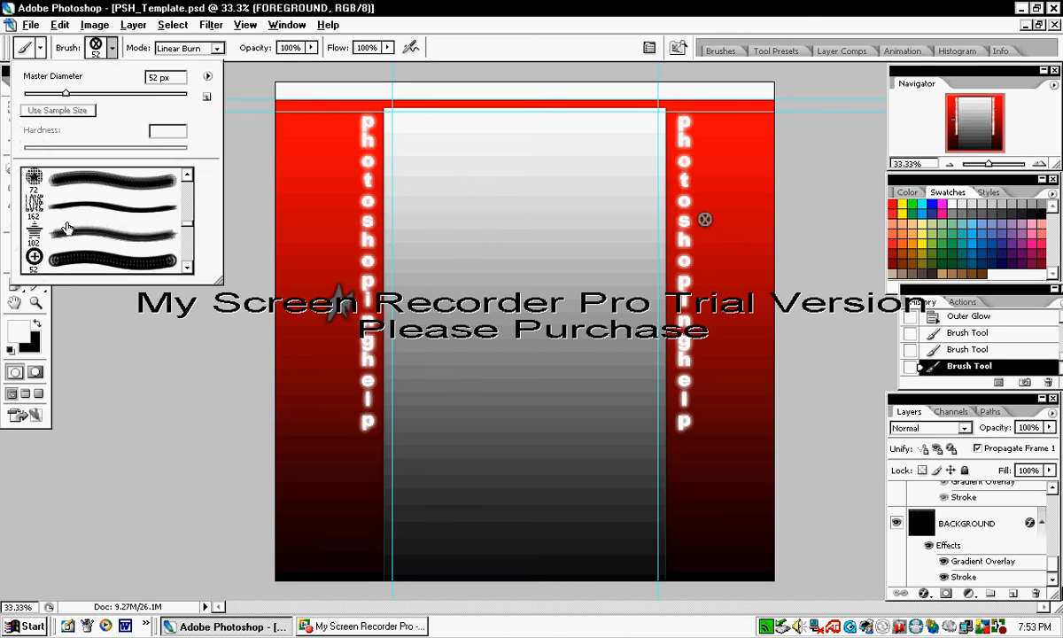
{"action": "left_click", "coordinate": [67, 229]}
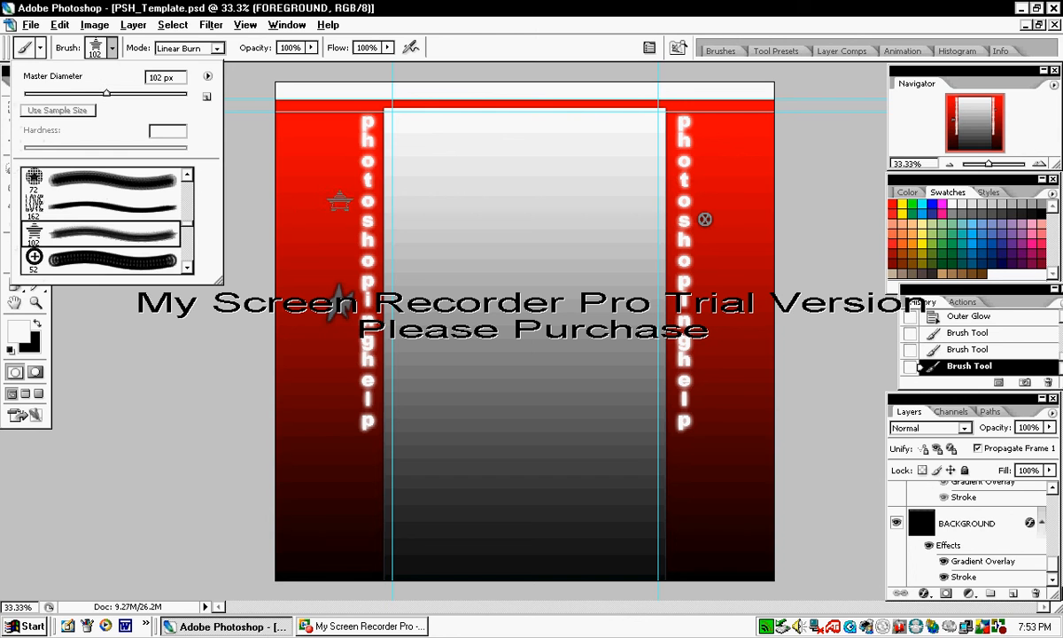
{"action": "left_click", "coordinate": [334, 254]}
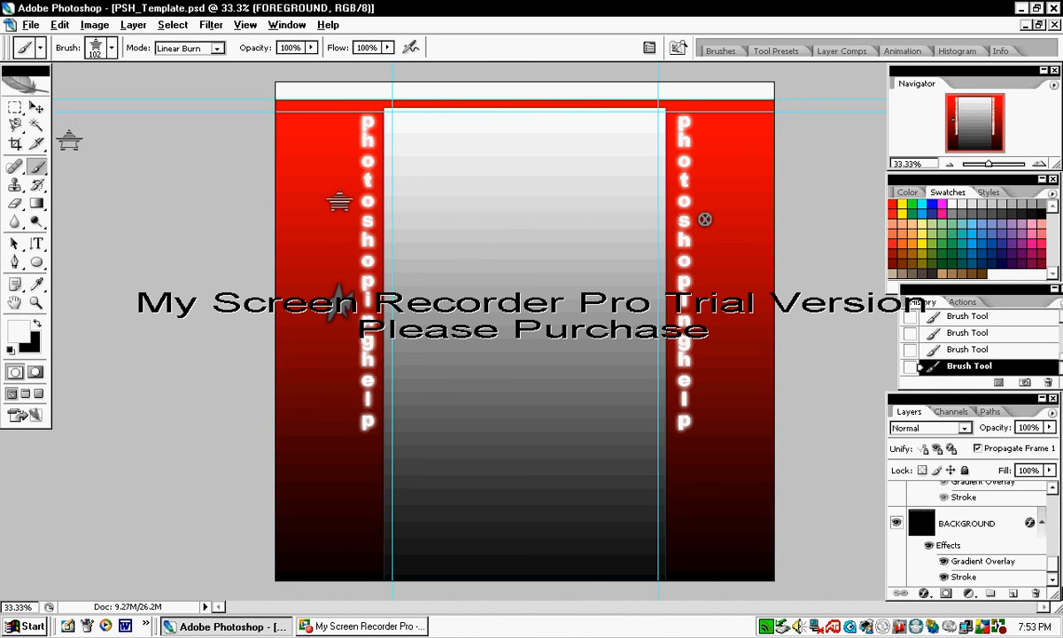
Stamp the 112 px splatter brush below the left vertical text and beside the middle of the right vertical text
{"action": "left_click", "coordinate": [101, 48]}
{"action": "scroll", "coordinate": [89, 207], "scroll_direction": "down", "scroll_amount": 1}
{"action": "scroll", "coordinate": [89, 206], "scroll_direction": "up", "scroll_amount": 1}
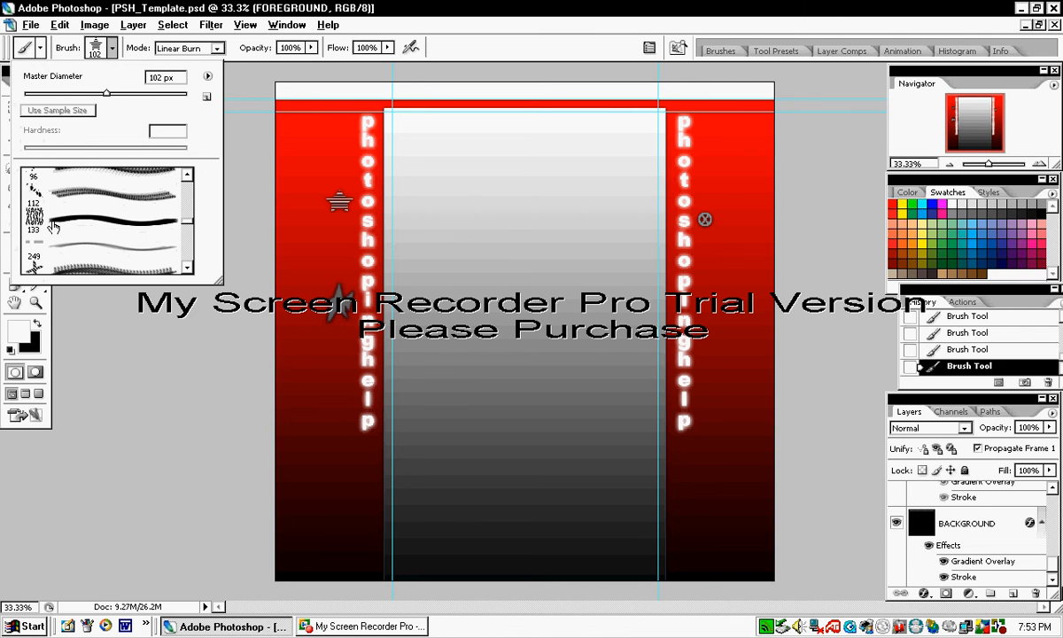
{"action": "left_click", "coordinate": [69, 198]}
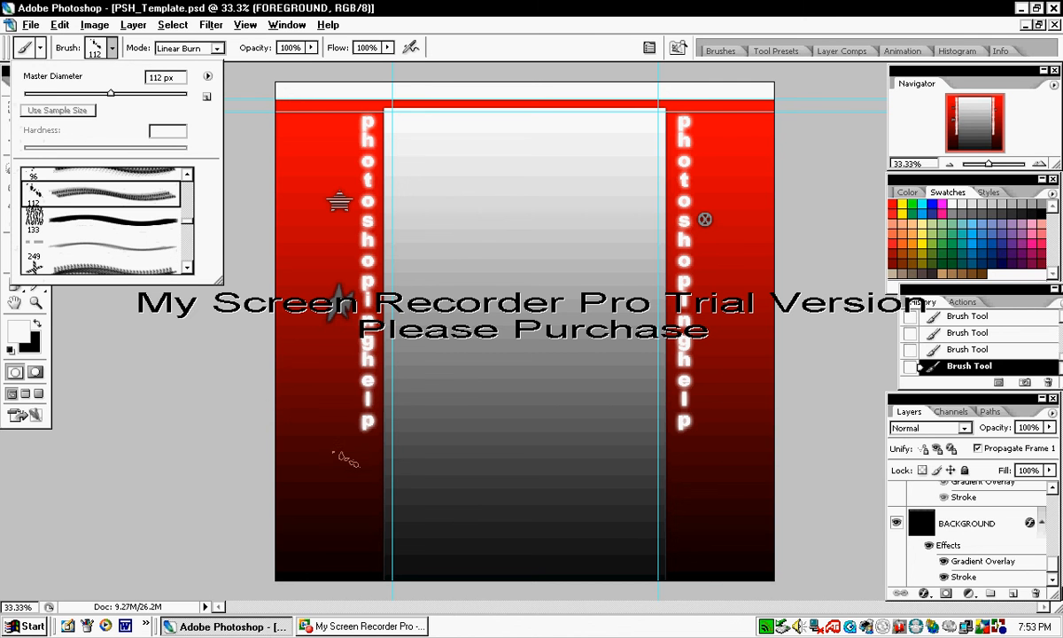
{"action": "left_click", "coordinate": [341, 465]}
{"action": "left_click", "coordinate": [341, 466]}
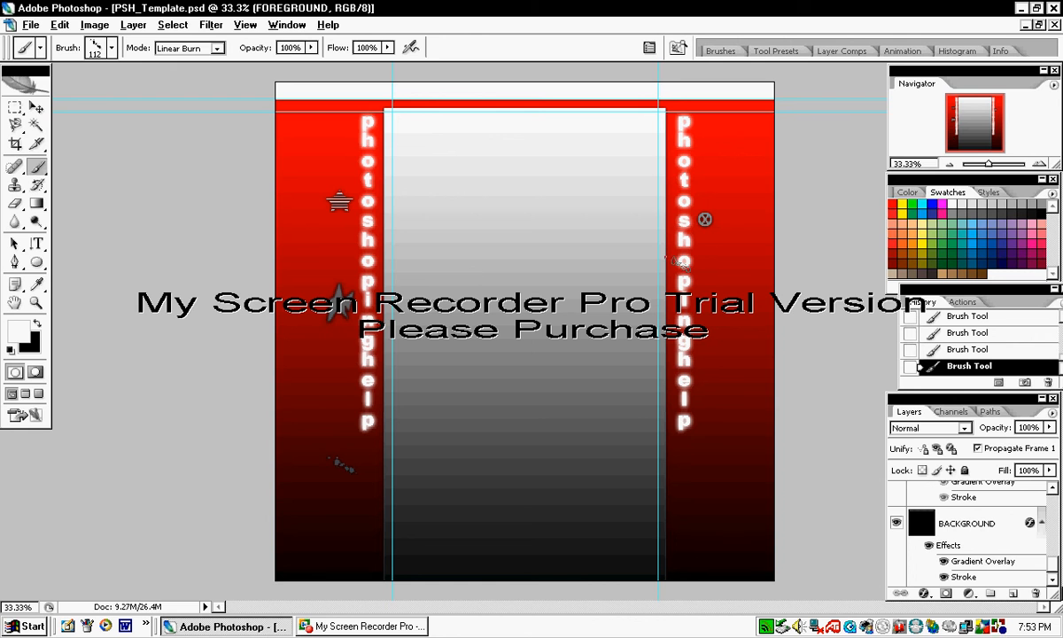
{"action": "left_click", "coordinate": [696, 266]}
Save the design for web as a JPEG image named mypreviewtemplate in My Documents
{"action": "left_click", "coordinate": [31, 25]}
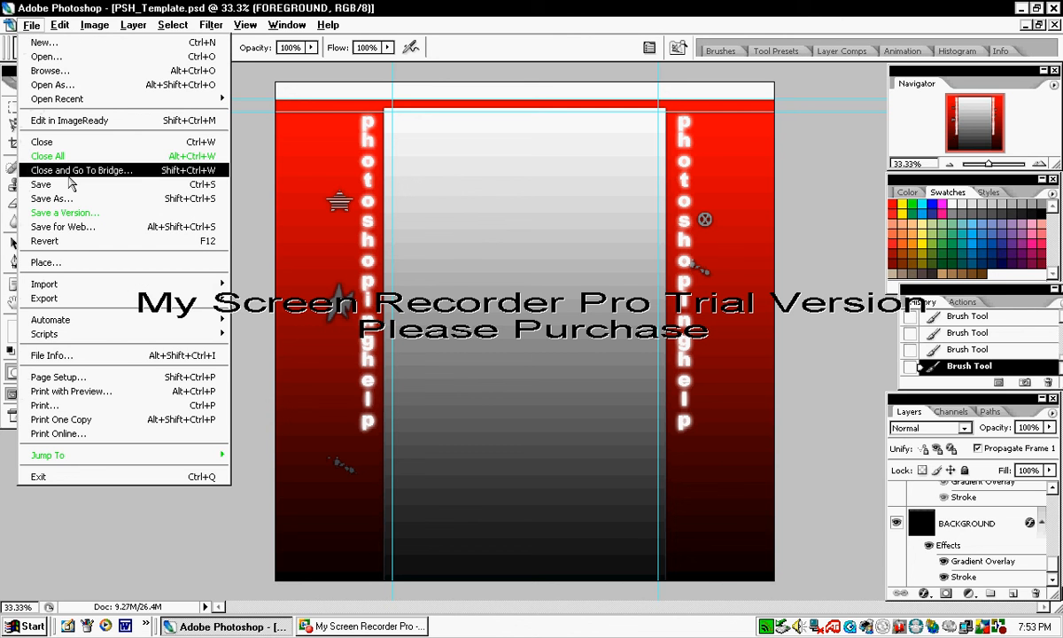
{"action": "left_click", "coordinate": [29, 27]}
{"action": "left_click", "coordinate": [30, 25]}
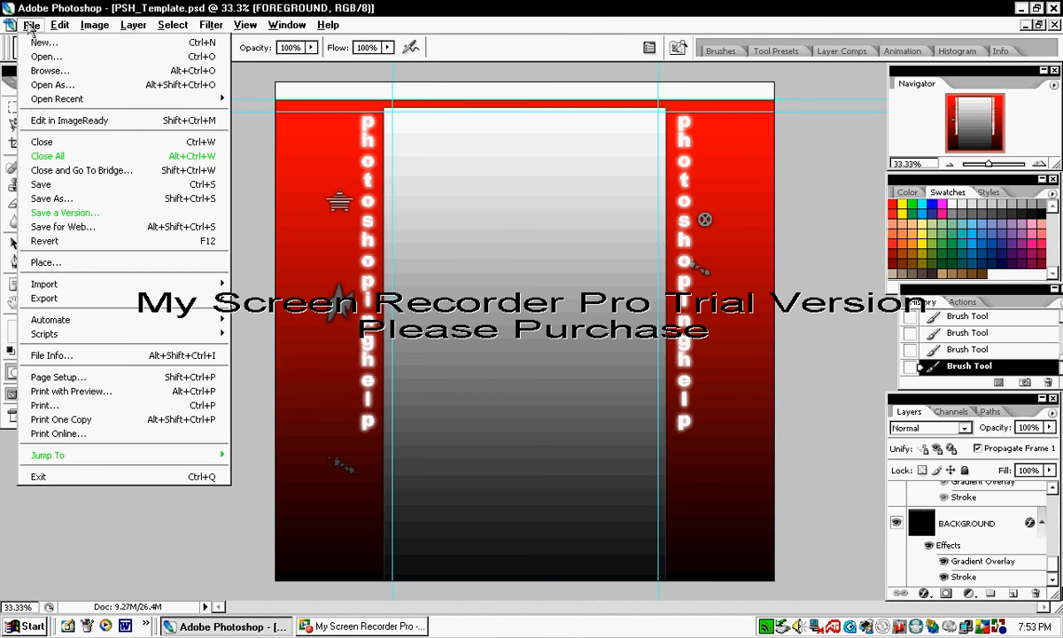
{"action": "left_click", "coordinate": [106, 229]}
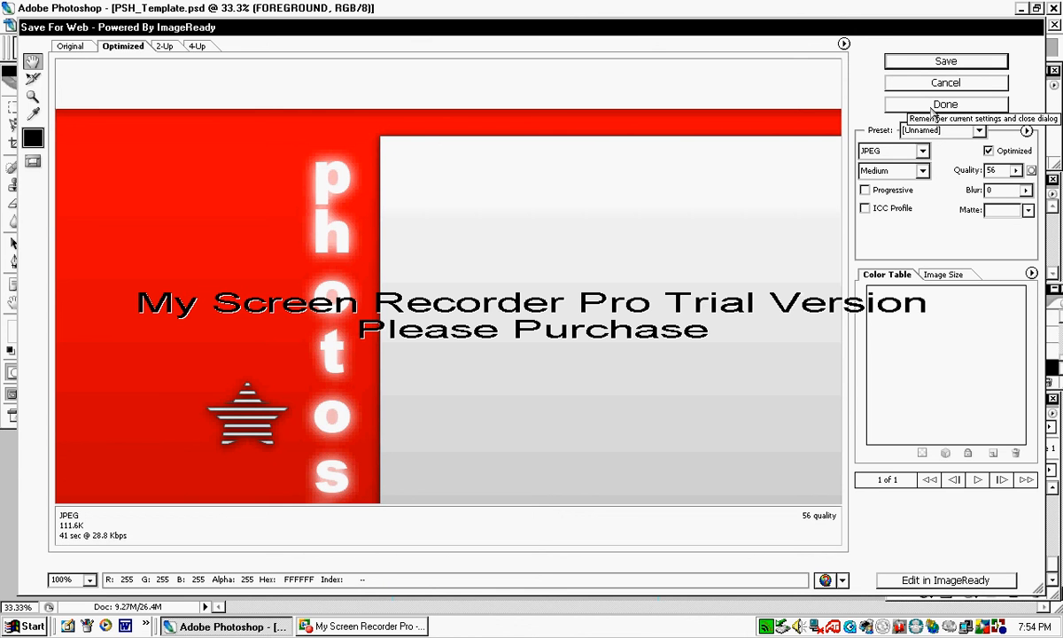
{"action": "left_click", "coordinate": [928, 59]}
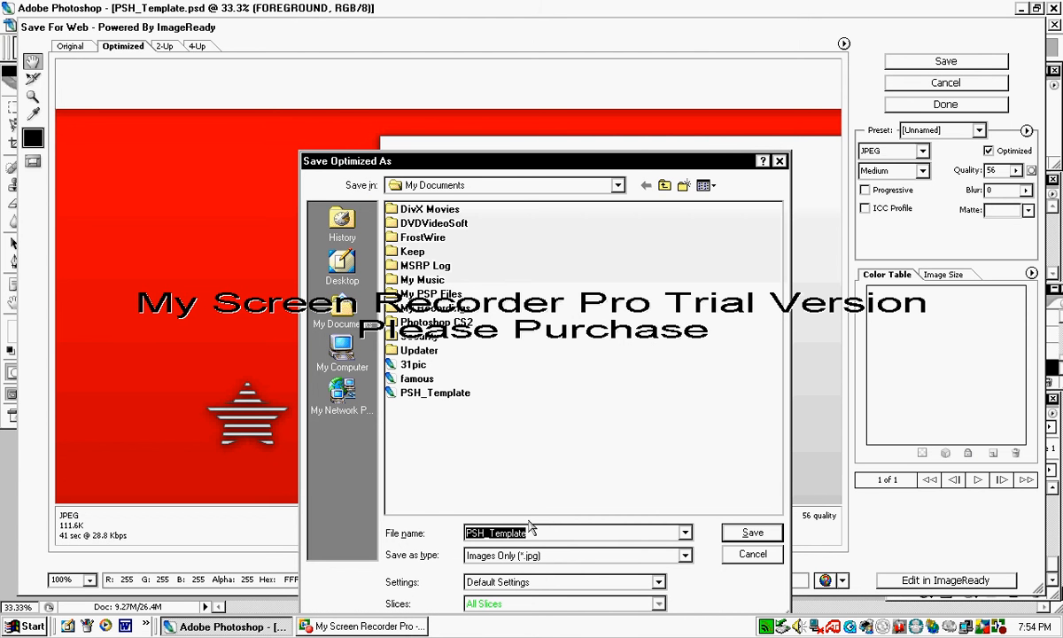
{"action": "type", "text": "myt"}
{"action": "key", "text": "BackSpace"}
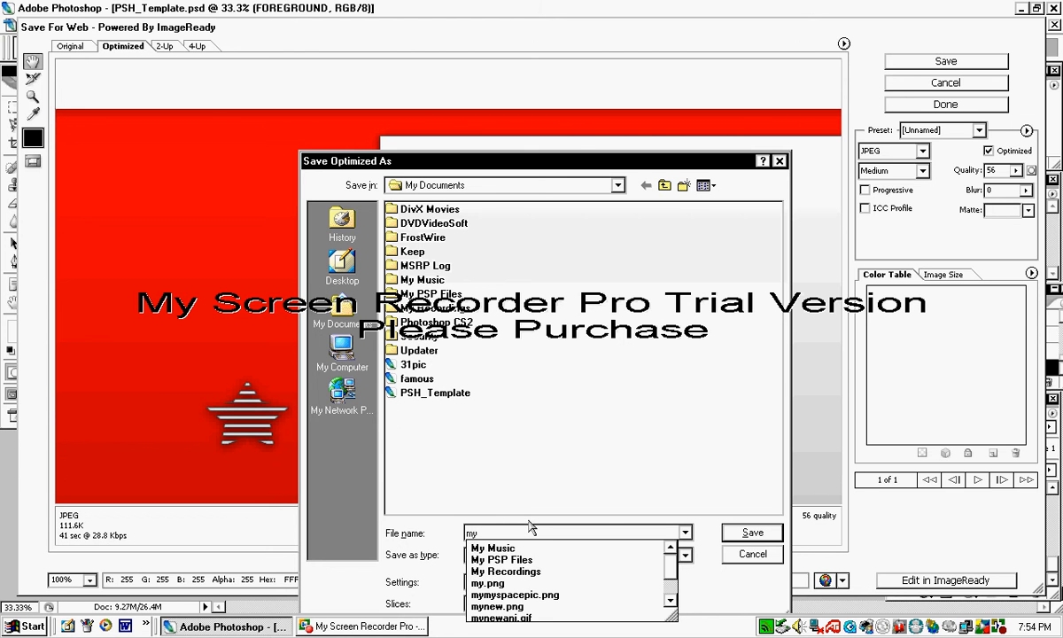
{"action": "type", "text": "previe"}
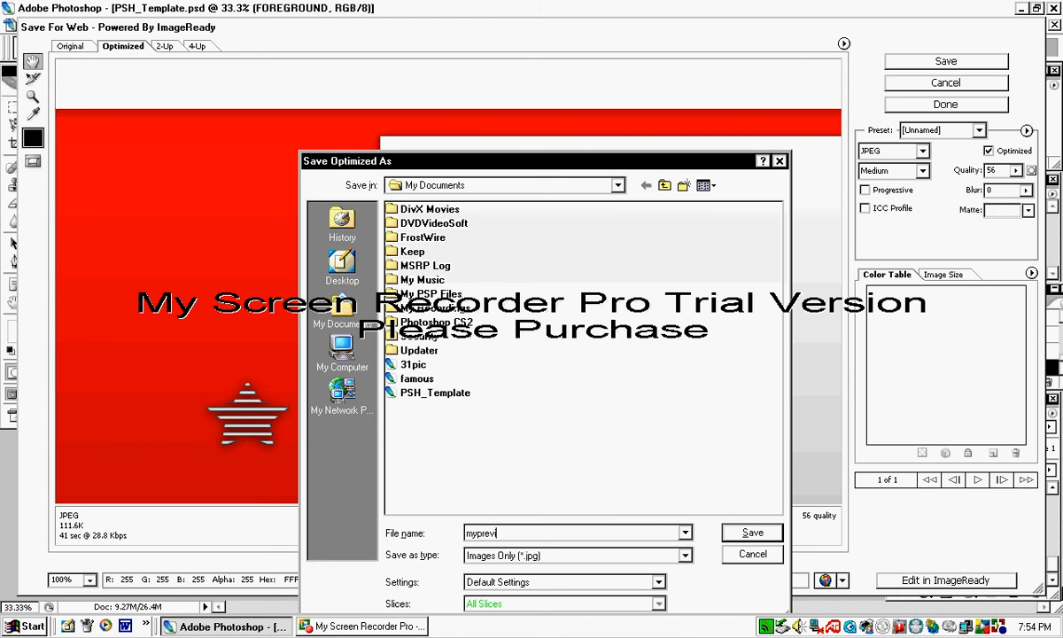
{"action": "type", "text": "wtemplate"}
{"action": "left_click", "coordinate": [749, 532]}
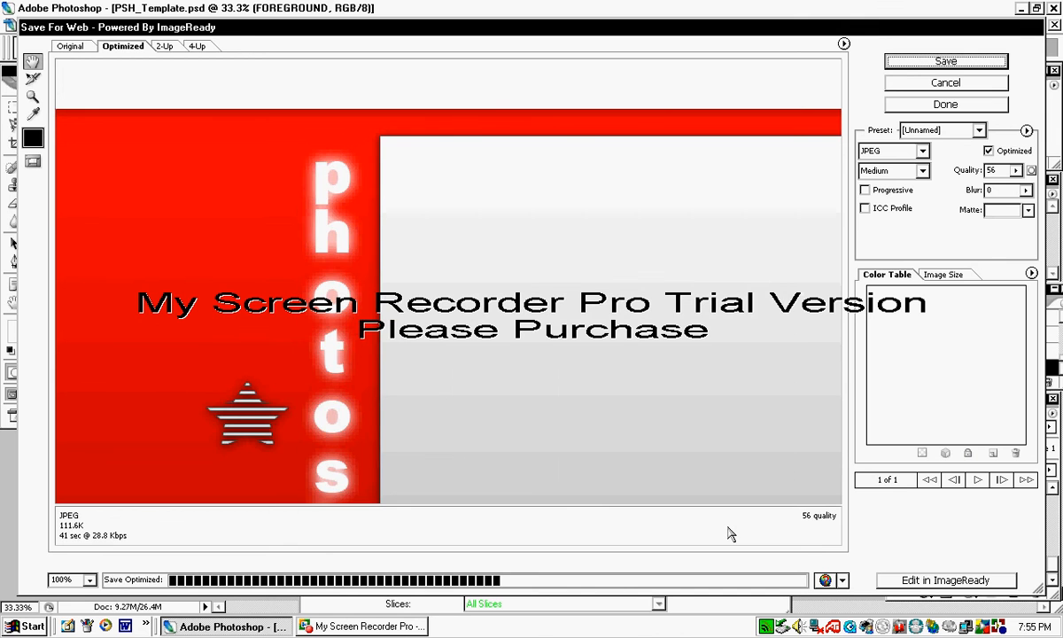